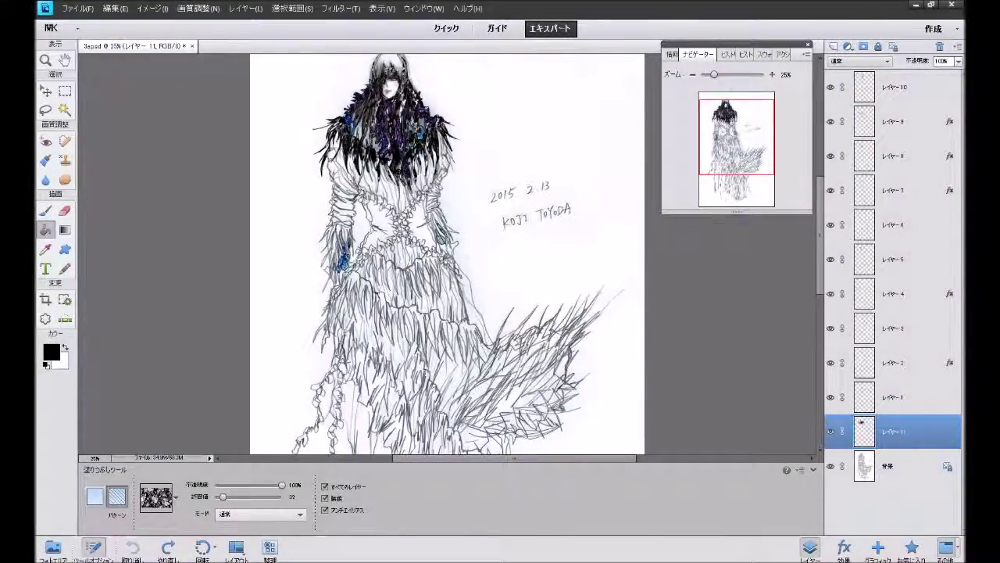
Add a new empty layer above the top layer and zoom the canvas to 50%.
{"action": "left_click", "coordinate": [914, 87]}
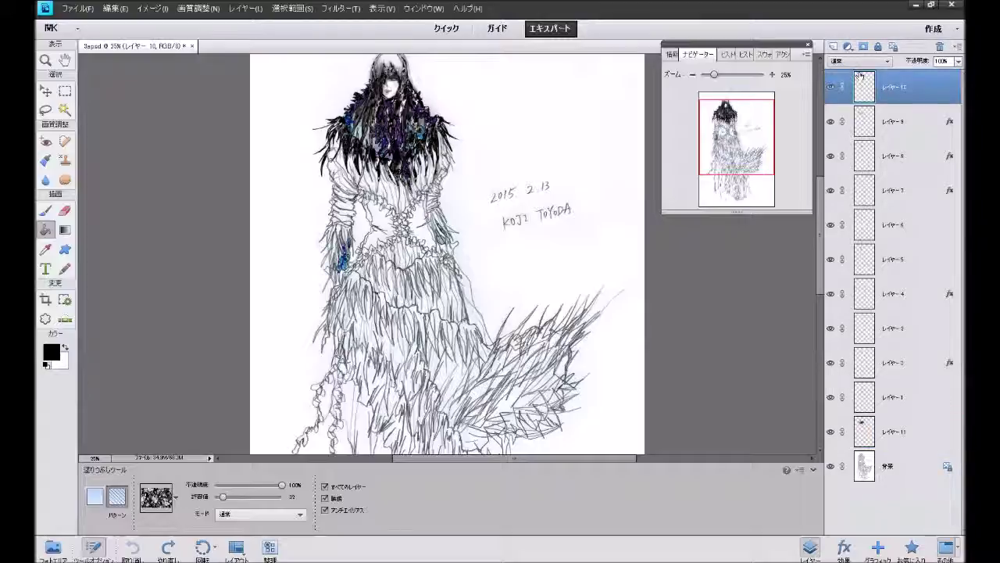
{"action": "left_click", "coordinate": [833, 47]}
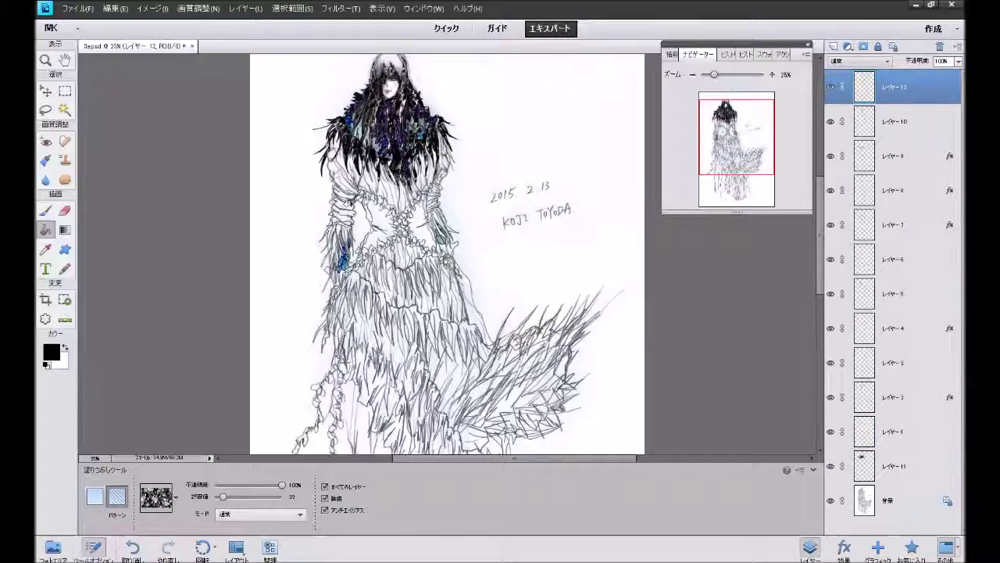
{"action": "left_click", "coordinate": [771, 75]}
{"action": "left_click", "coordinate": [771, 75]}
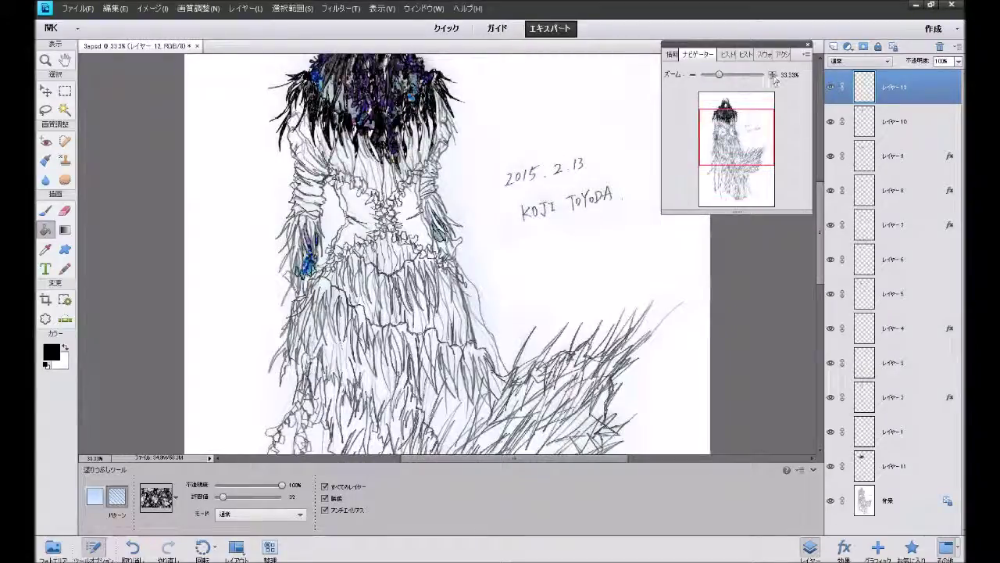
{"action": "scroll", "coordinate": [542, 217], "scroll_direction": "up", "scroll_amount": 3}
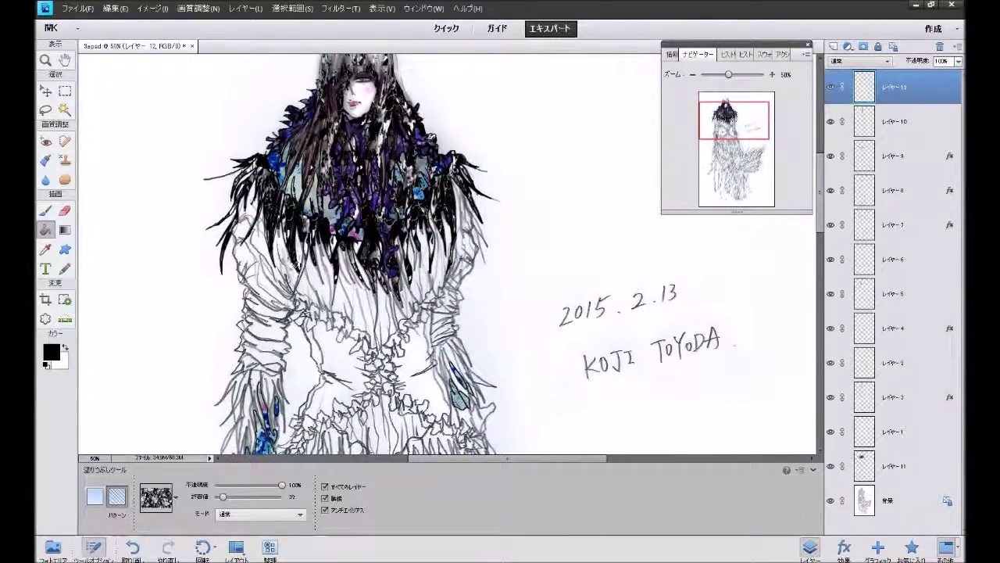
Bucket-fill the left sleeve, collar, centre bodice and arm patches with dark lace pattern, then add another layer.
{"action": "left_click", "coordinate": [266, 254]}
{"action": "left_click", "coordinate": [297, 288]}
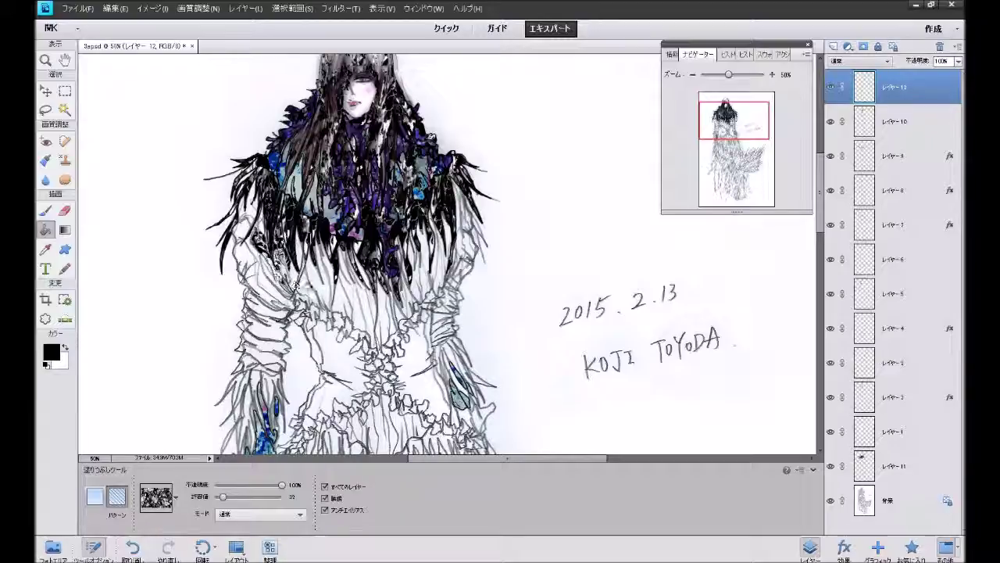
{"action": "left_click", "coordinate": [324, 289]}
{"action": "left_click", "coordinate": [358, 311]}
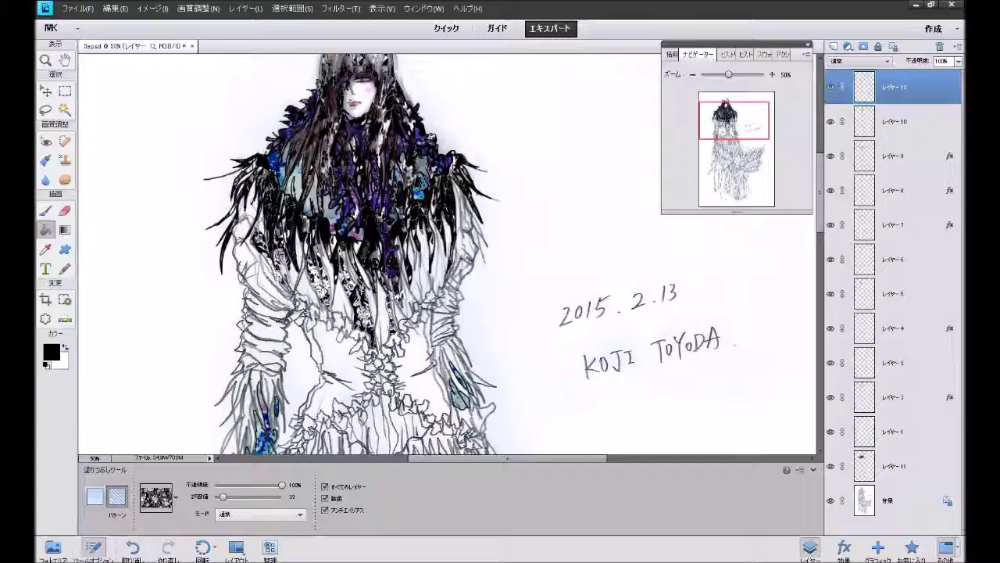
{"action": "left_click", "coordinate": [416, 270]}
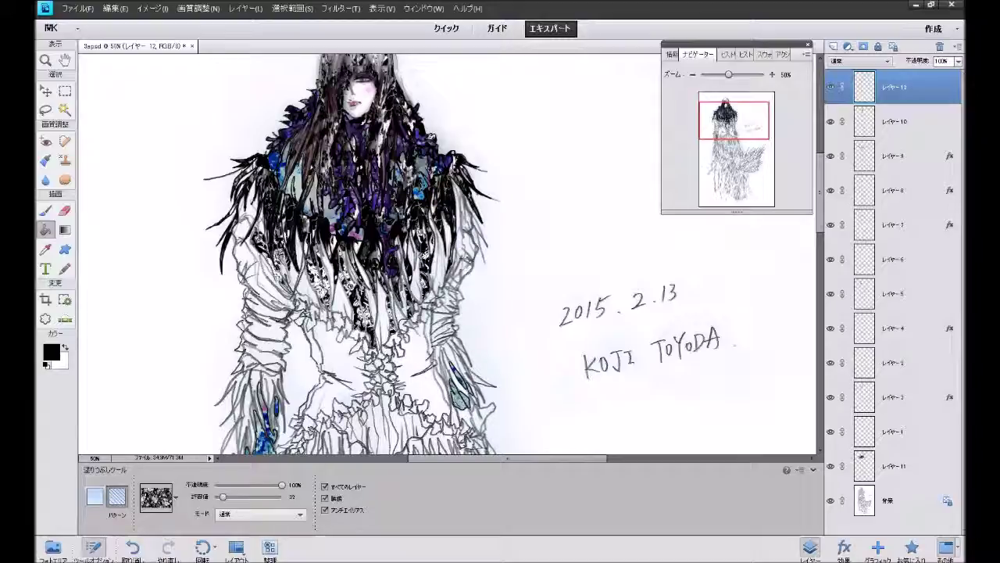
{"action": "left_click", "coordinate": [450, 235]}
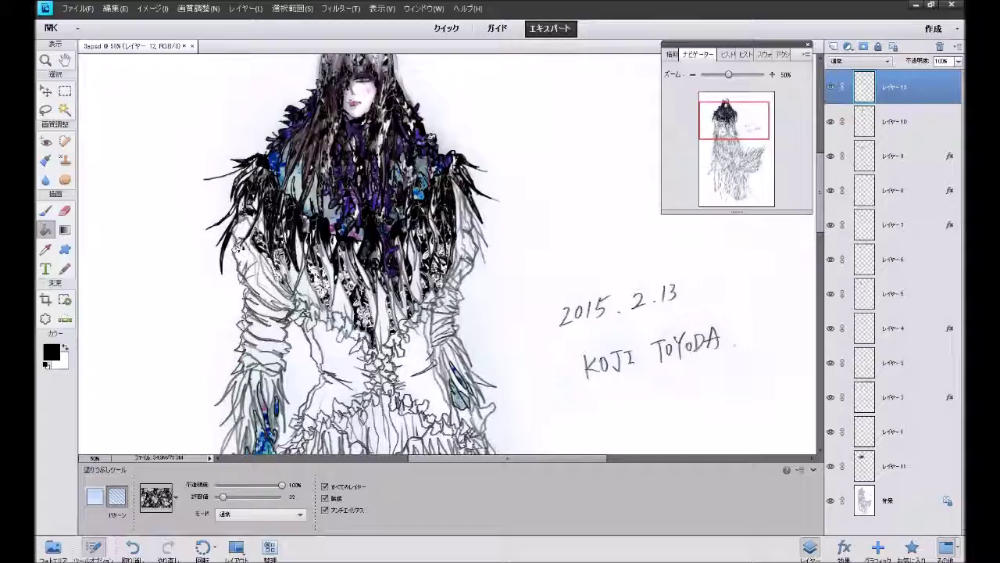
{"action": "left_click", "coordinate": [241, 258]}
{"action": "left_click", "coordinate": [261, 281]}
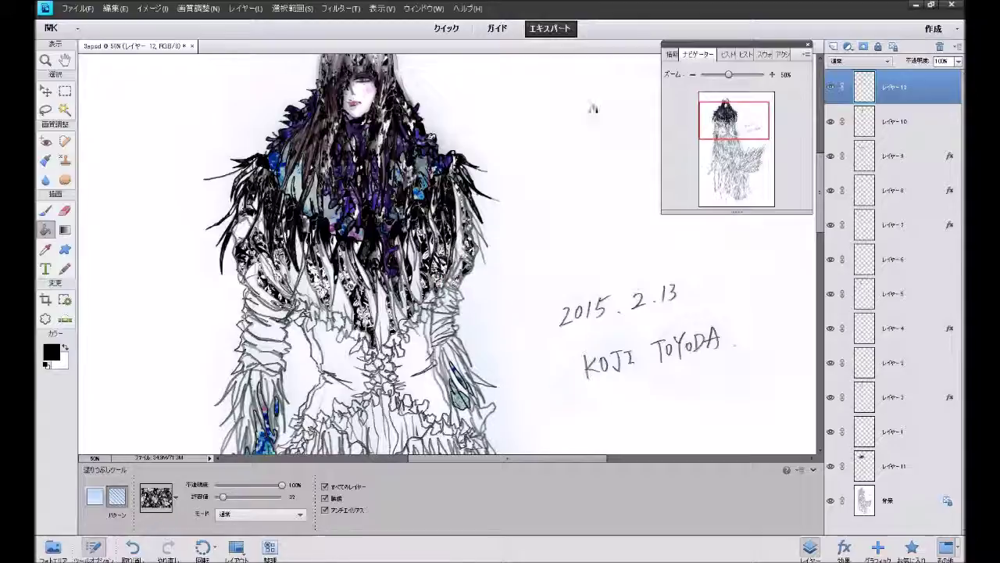
{"action": "left_click", "coordinate": [833, 47]}
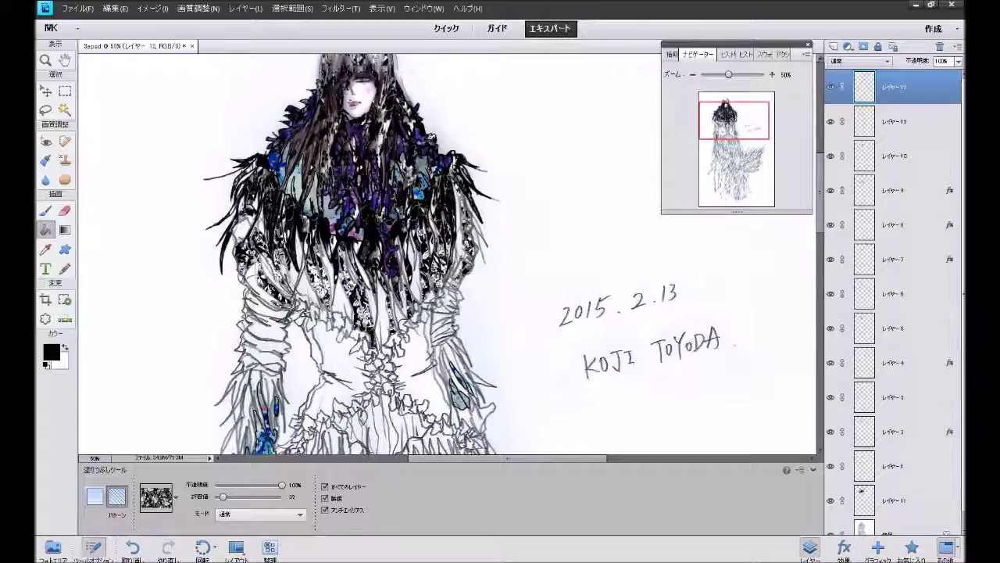
Switch the fill to the dark red-brown fabric pattern and fill five torso areas below the collar.
{"action": "left_click", "coordinate": [175, 497]}
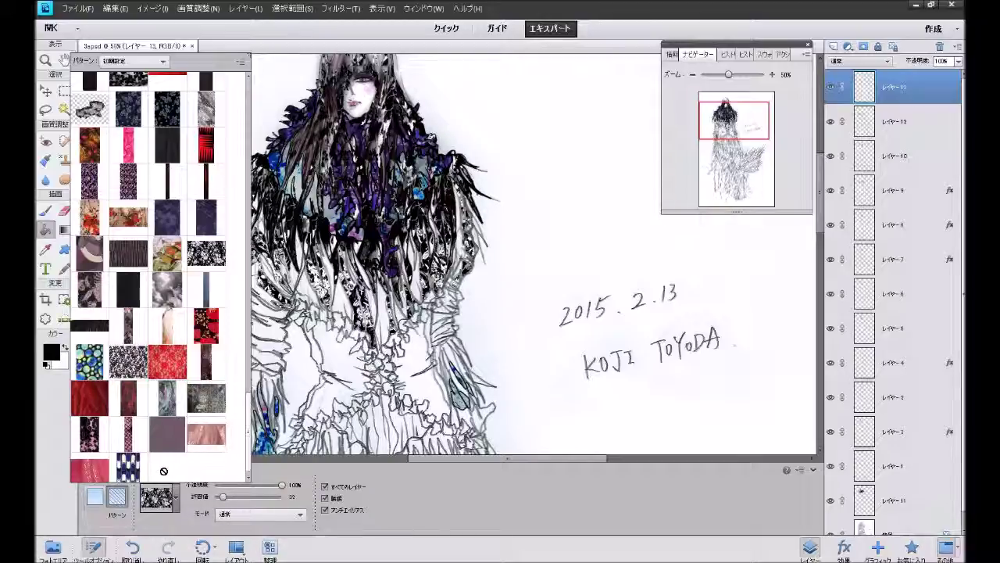
{"action": "left_click", "coordinate": [207, 362]}
{"action": "key", "text": "Return"}
{"action": "left_click", "coordinate": [306, 283]}
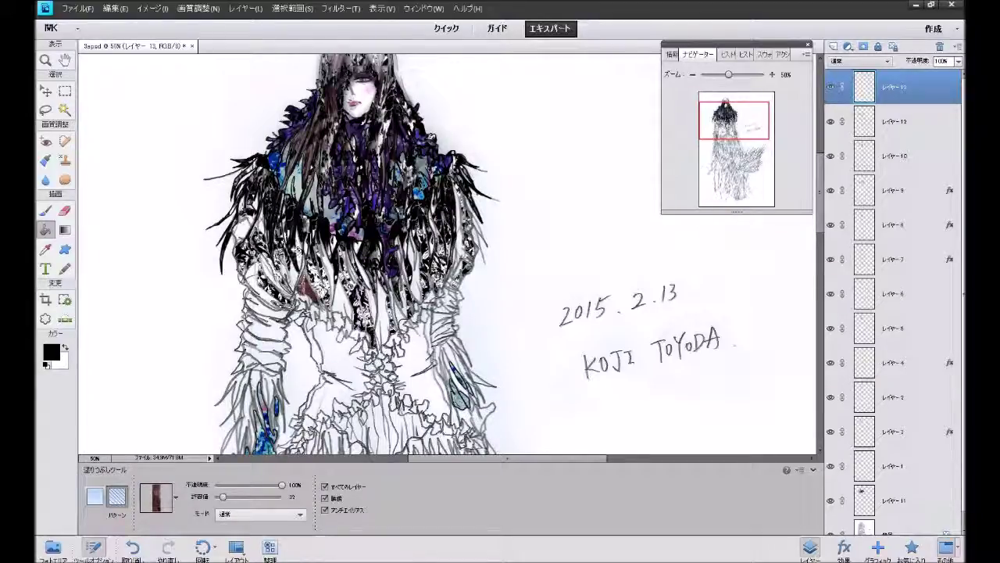
{"action": "left_click", "coordinate": [293, 258]}
{"action": "left_click", "coordinate": [297, 275]}
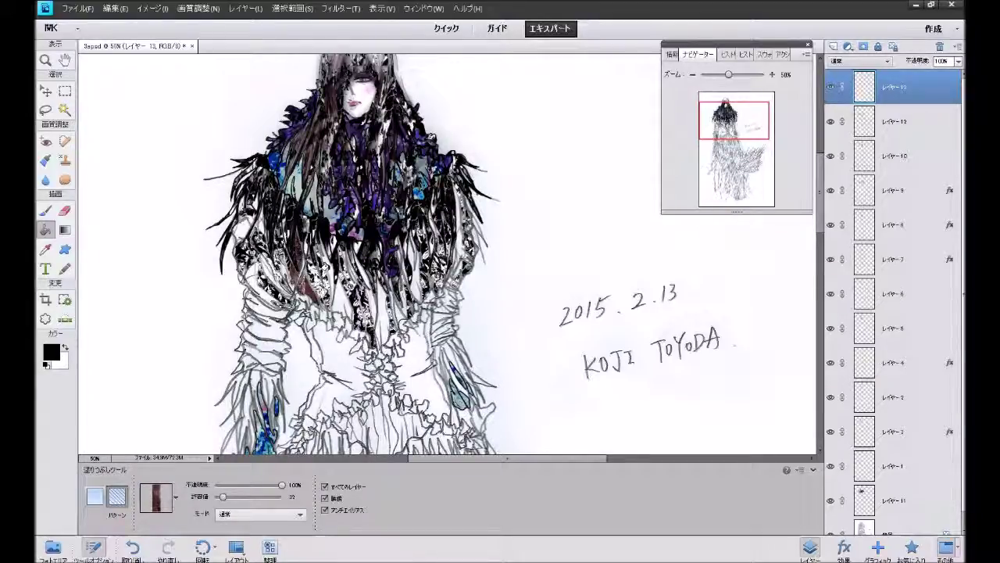
{"action": "left_click", "coordinate": [338, 295]}
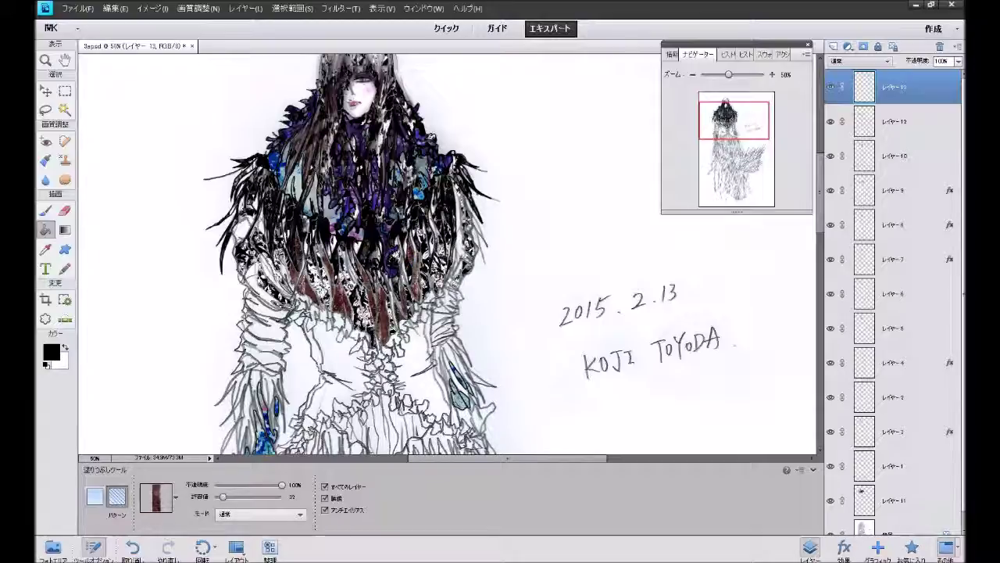
{"action": "left_click", "coordinate": [394, 248]}
Fill another torso patch, the left shoulder and the left side with the red-brown pattern.
{"action": "left_click", "coordinate": [406, 258]}
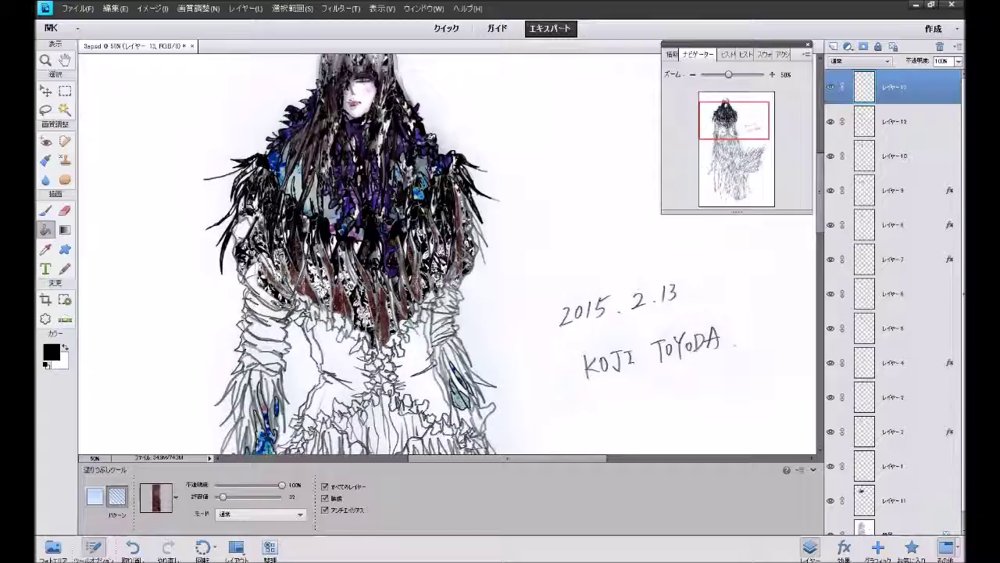
{"action": "left_click", "coordinate": [249, 223]}
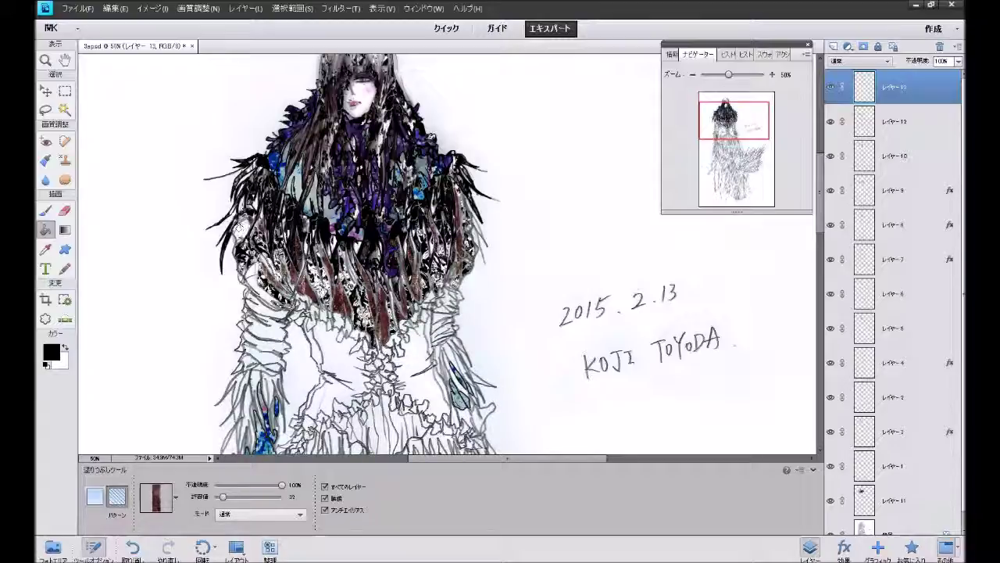
{"action": "left_click", "coordinate": [232, 244]}
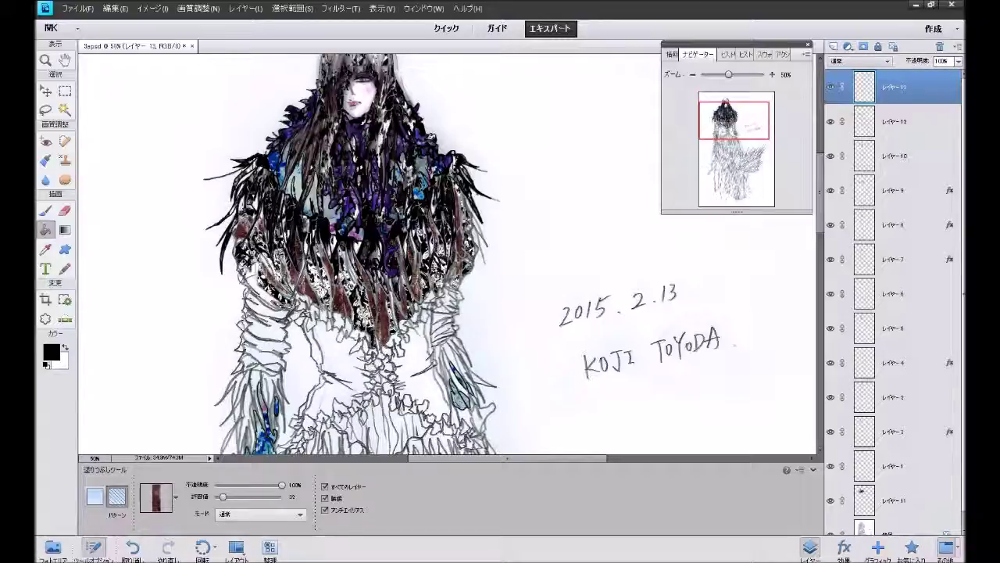
{"action": "left_click", "coordinate": [248, 268]}
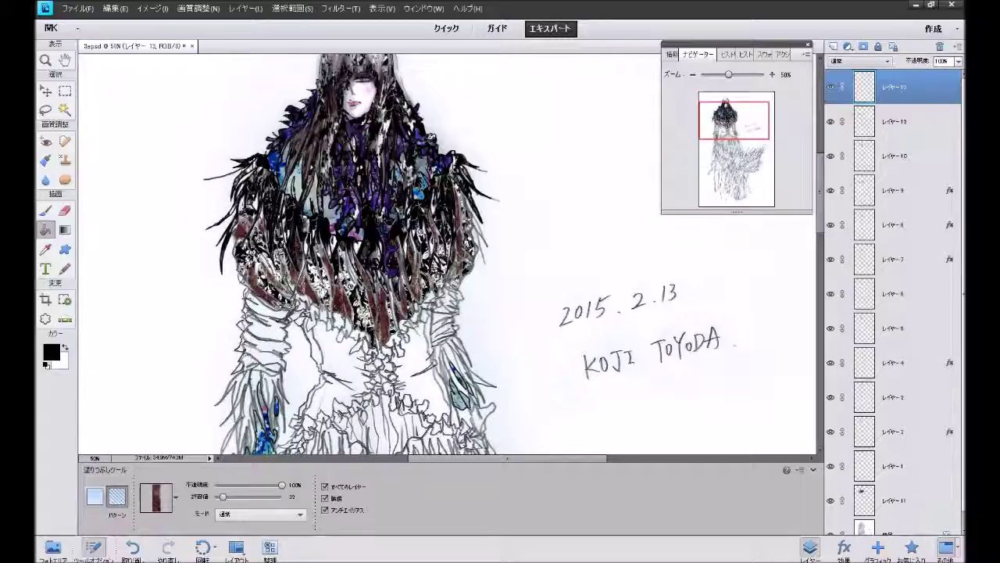
{"action": "left_click", "coordinate": [250, 264]}
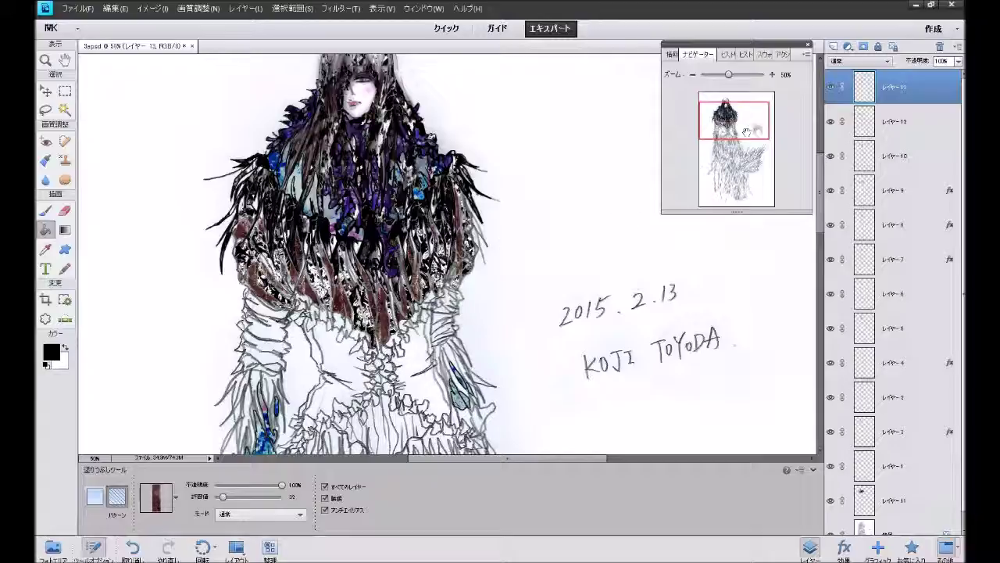
Zoom out to 25%, back to 50%, and show the Favorites panel instead of Layers.
{"action": "left_click", "coordinate": [692, 74]}
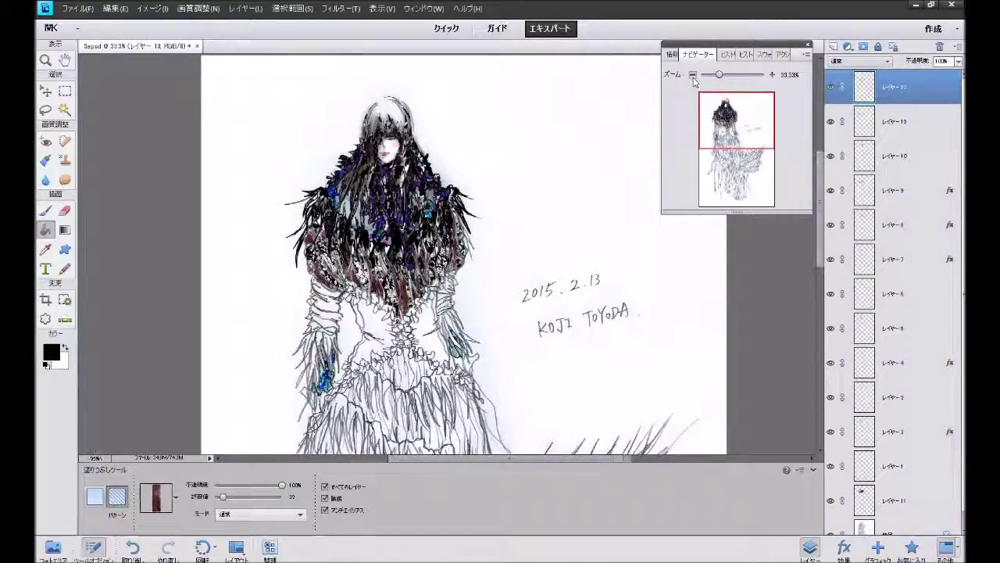
{"action": "left_click", "coordinate": [692, 74]}
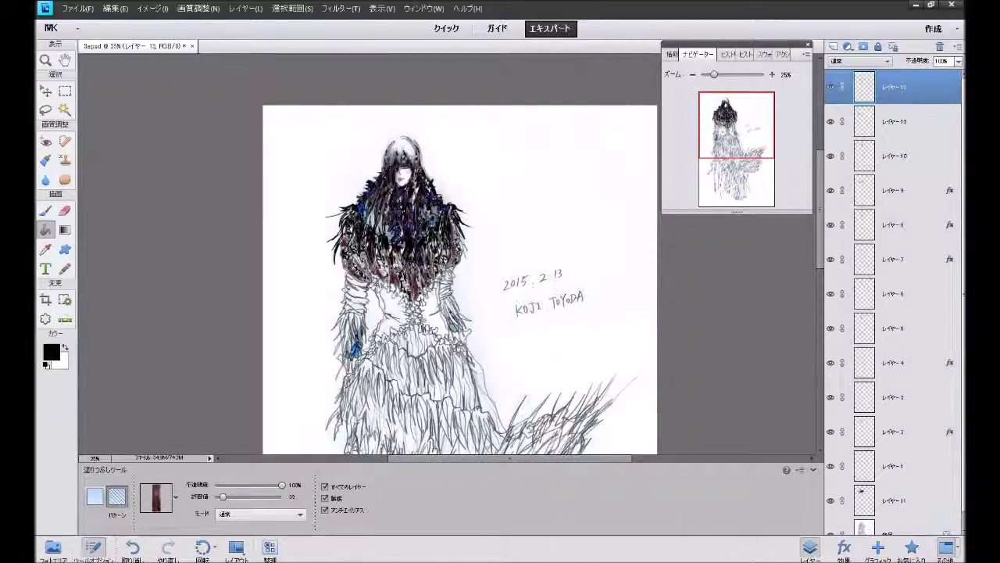
{"action": "left_click", "coordinate": [772, 74]}
{"action": "left_click", "coordinate": [772, 74]}
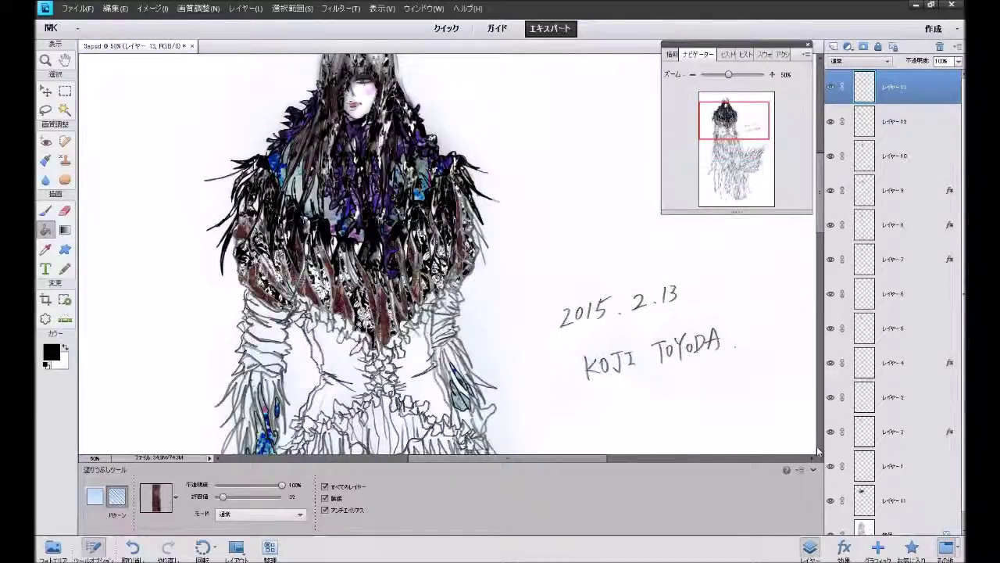
{"action": "left_click", "coordinate": [910, 548]}
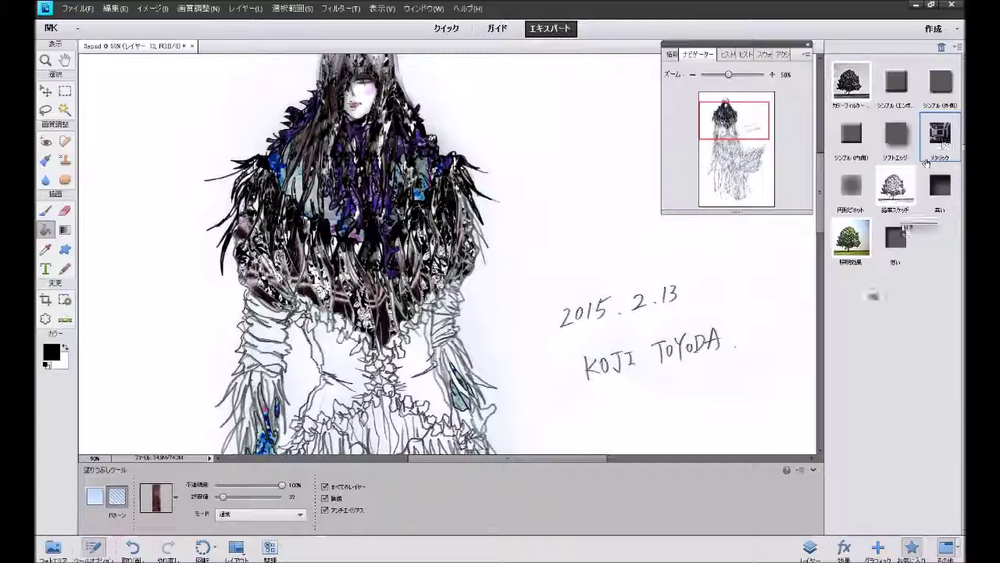
Check Layer 10's visibility, then apply the Metallic favourite style to Layer 12.
{"action": "left_click", "coordinate": [809, 546]}
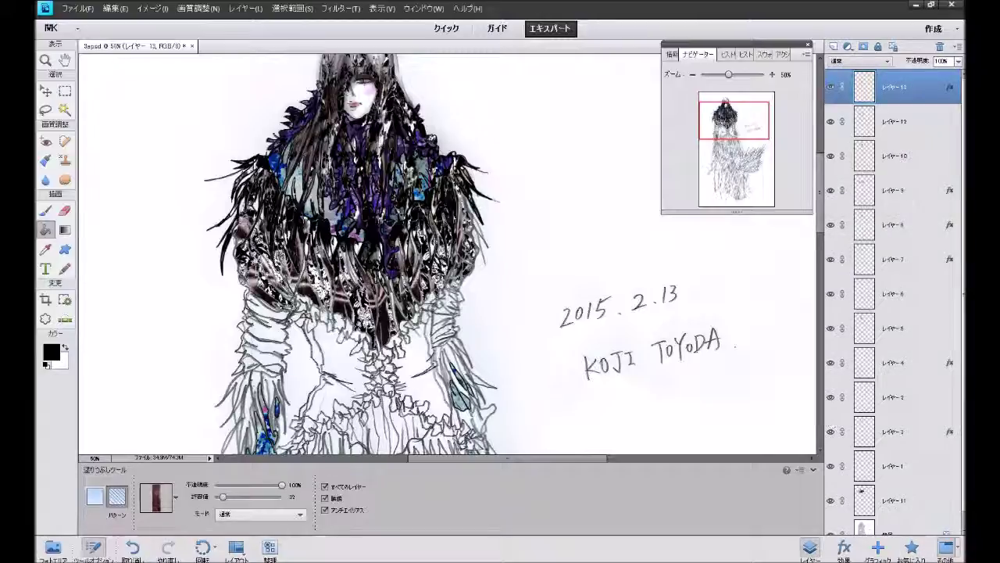
{"action": "left_click", "coordinate": [920, 136]}
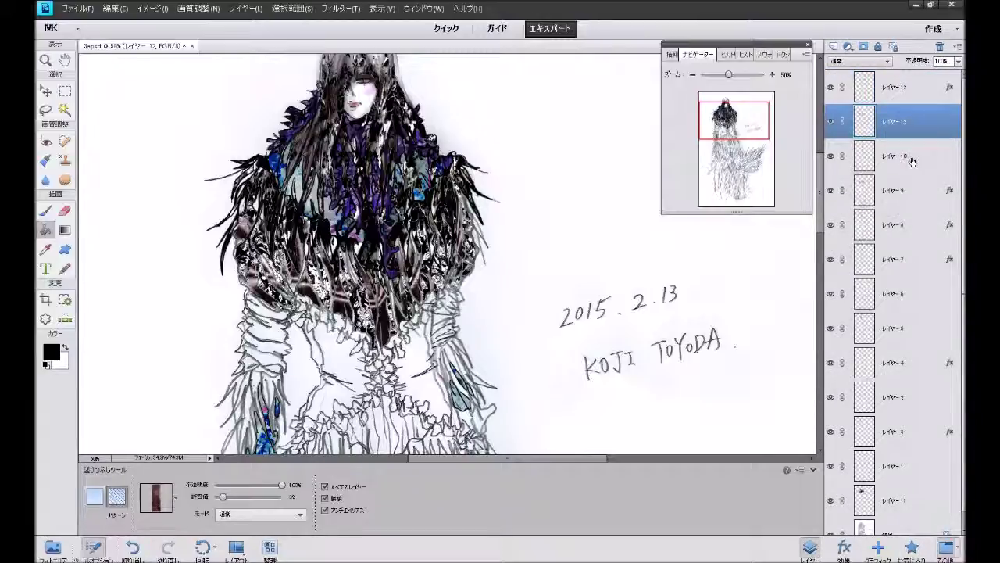
{"action": "left_click", "coordinate": [909, 160]}
{"action": "left_click", "coordinate": [832, 156]}
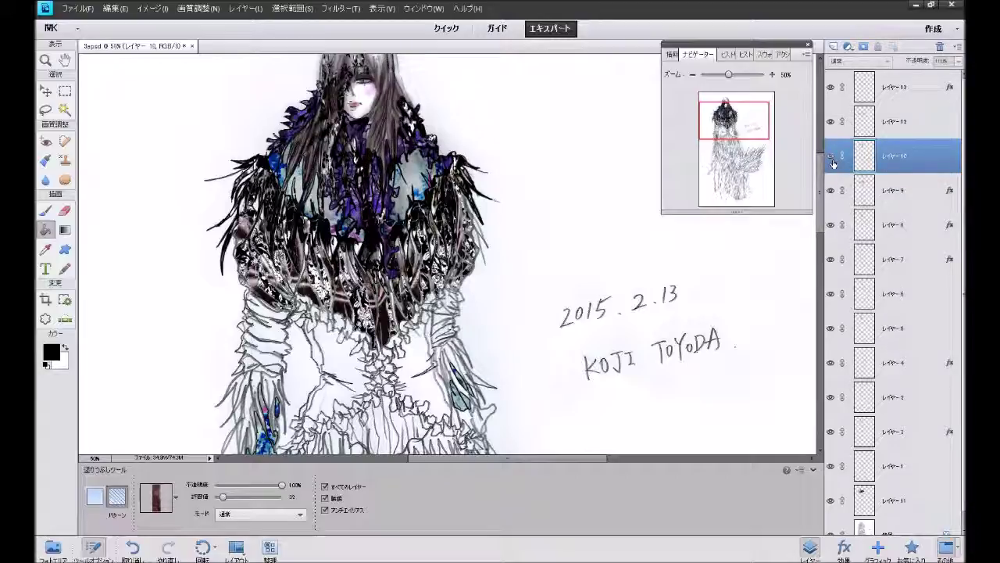
{"action": "left_click", "coordinate": [832, 156]}
{"action": "left_click_drag", "start_coordinate": [833, 163], "coordinate": [833, 164]}
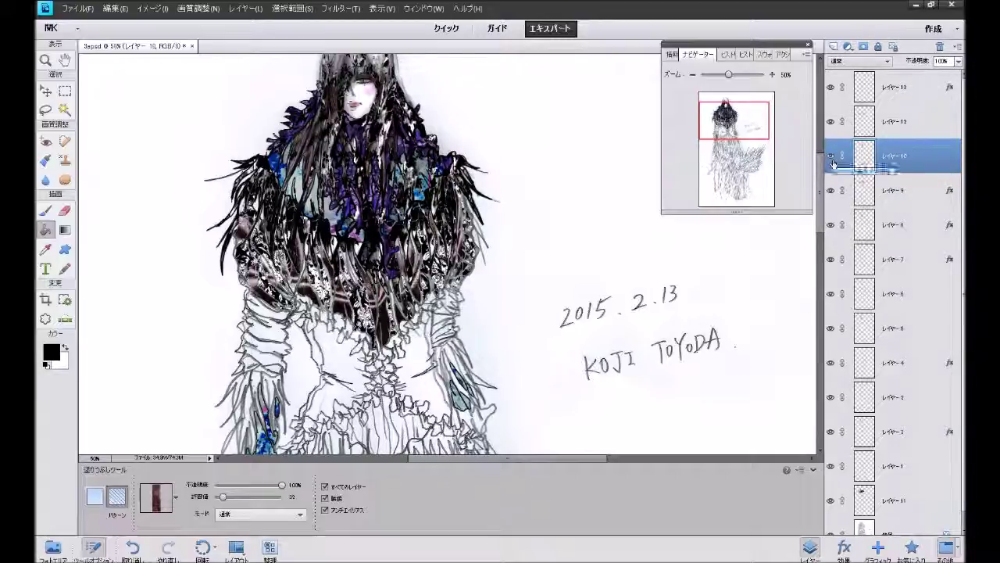
{"action": "left_click", "coordinate": [904, 130]}
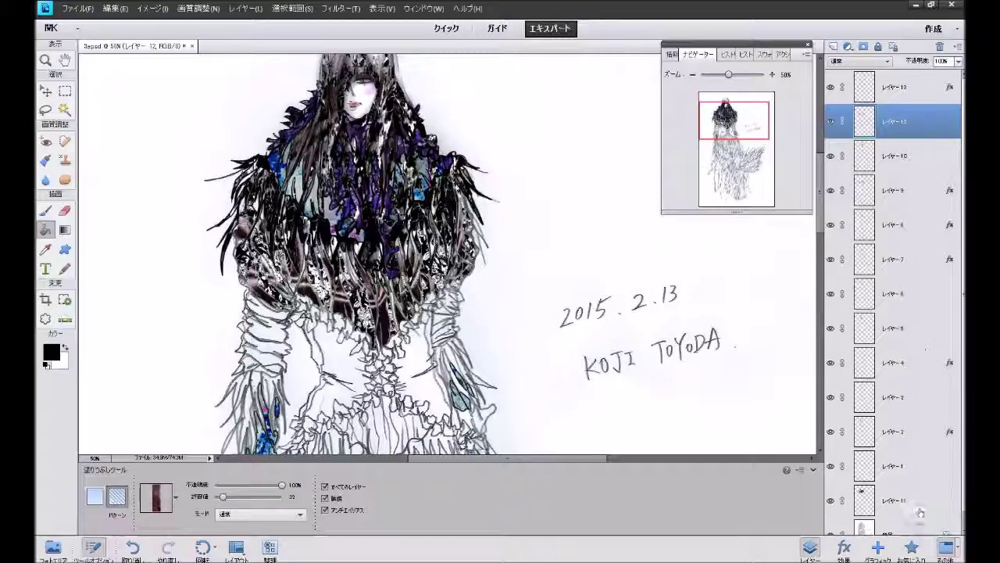
{"action": "left_click", "coordinate": [911, 547]}
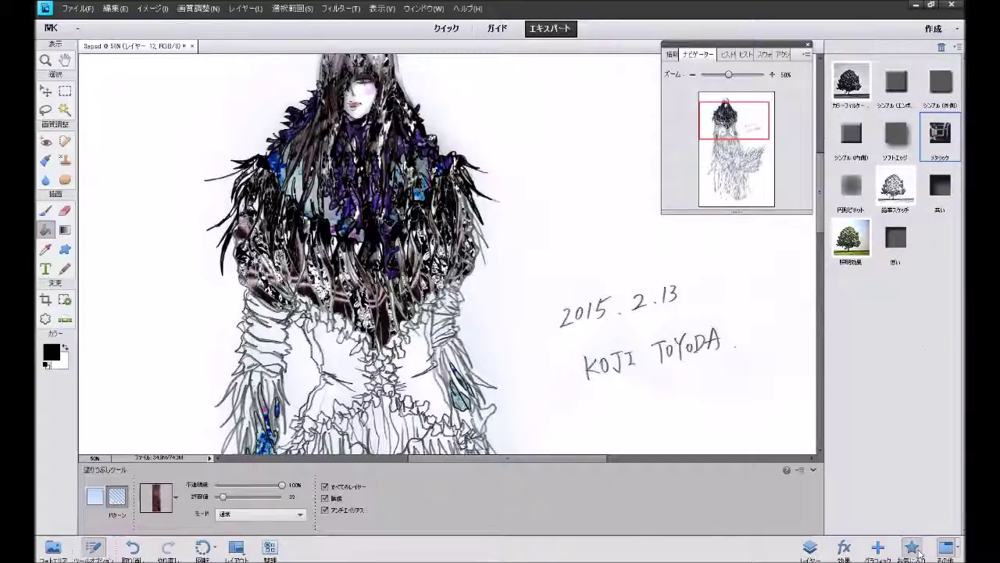
{"action": "double_click", "coordinate": [931, 151]}
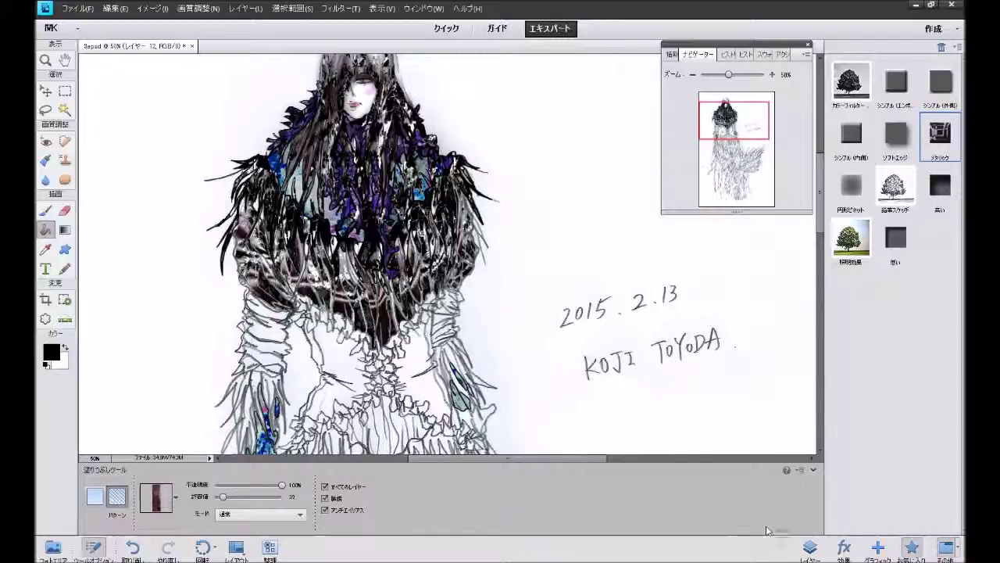
Clear the layer style from Layer 13 and return to the Favorites styles.
{"action": "left_click", "coordinate": [809, 546]}
{"action": "left_click", "coordinate": [947, 87]}
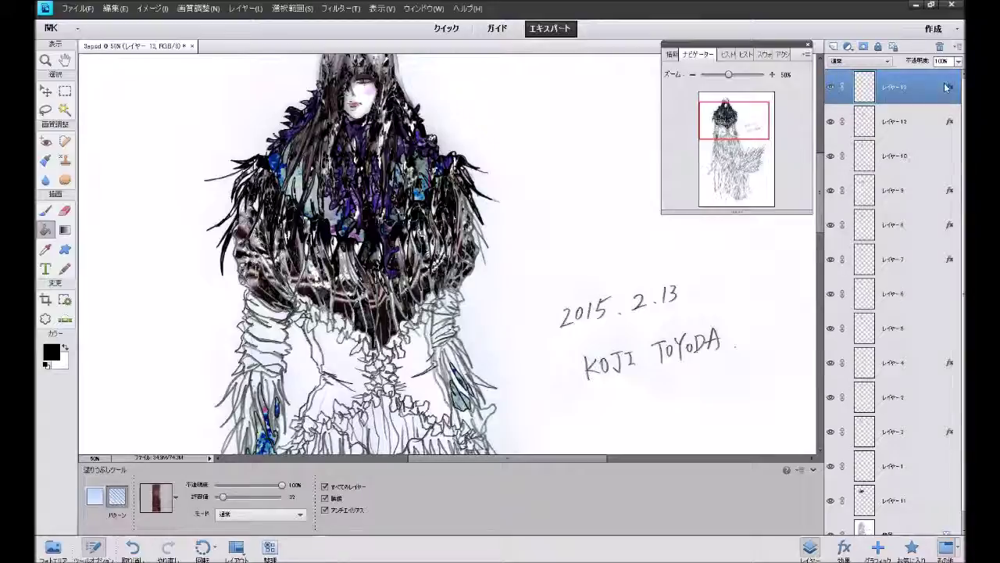
{"action": "right_click", "coordinate": [946, 87]}
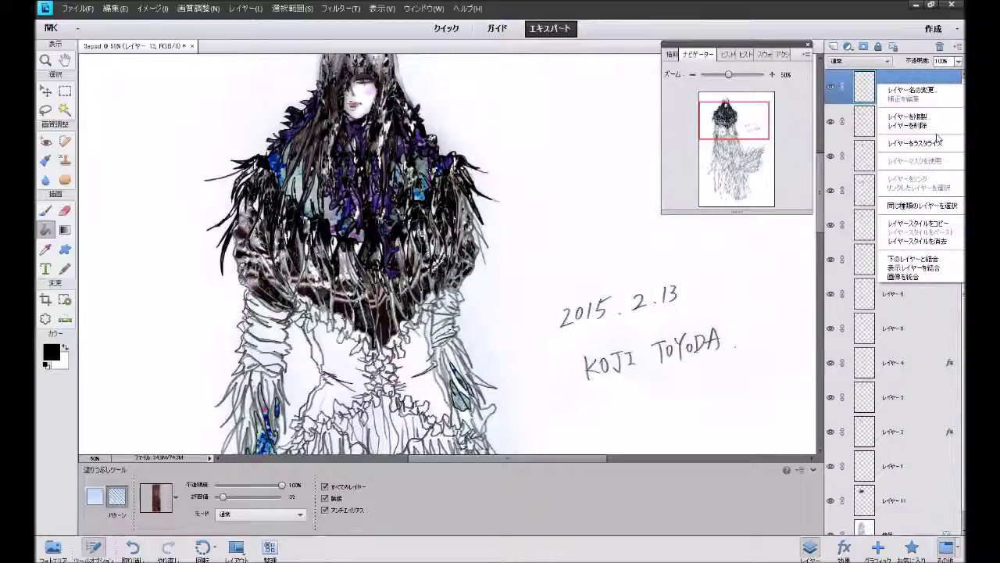
{"action": "left_click", "coordinate": [918, 241]}
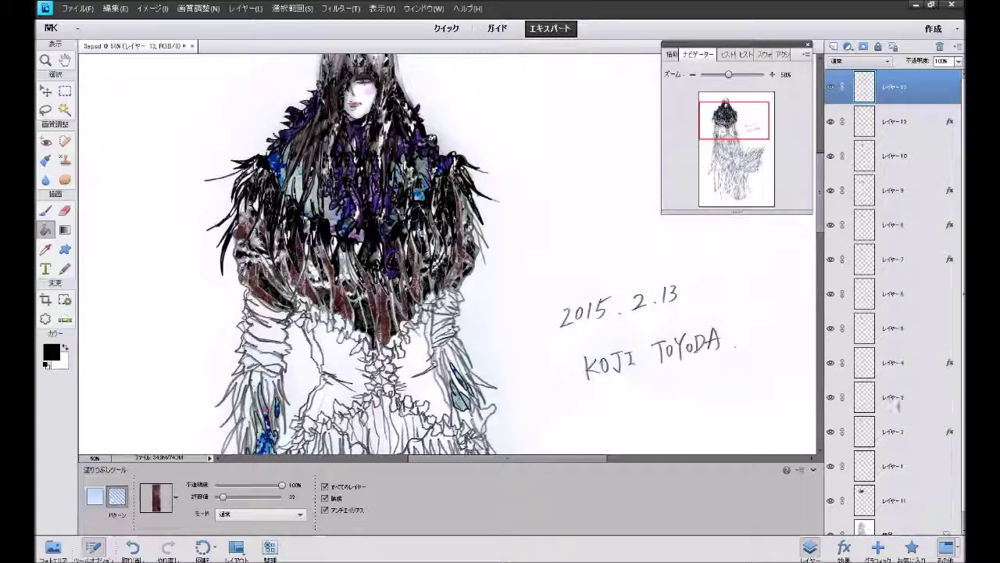
{"action": "left_click", "coordinate": [911, 547]}
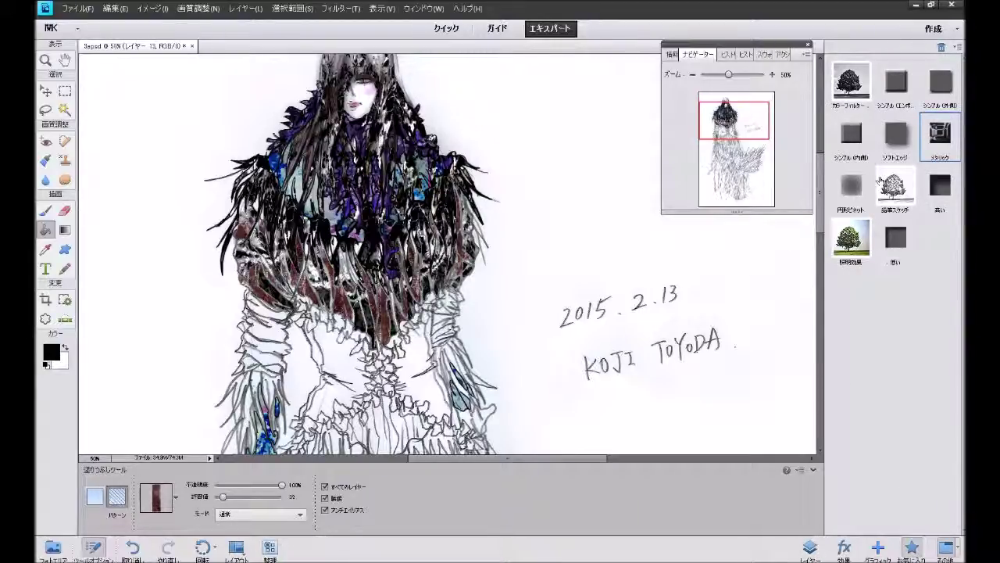
Try the Low style on Layer 13, undo it, and apply Simple (Inner) instead.
{"action": "double_click", "coordinate": [896, 242]}
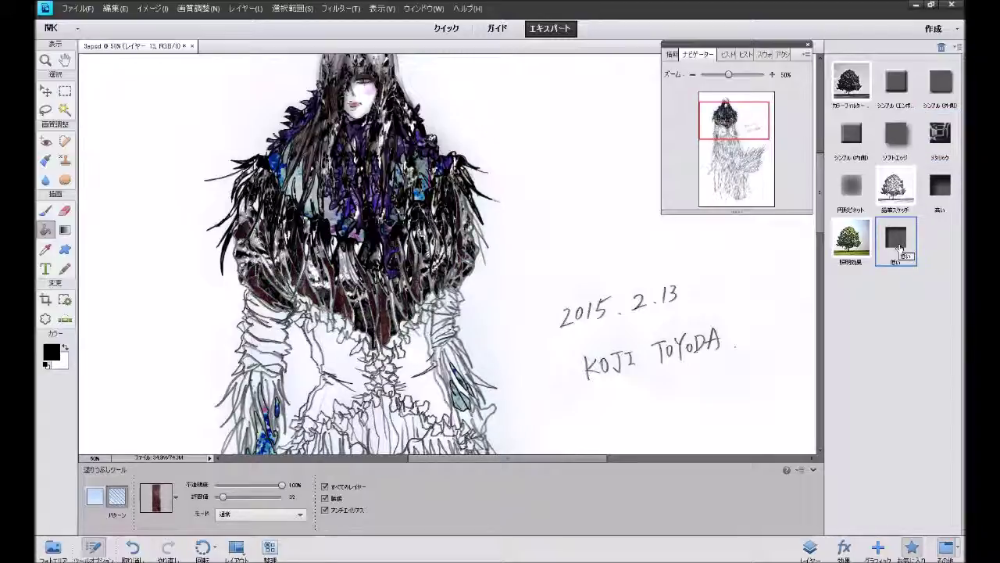
{"action": "left_click_drag", "start_coordinate": [899, 248], "coordinate": [834, 479]}
{"action": "left_click", "coordinate": [133, 549]}
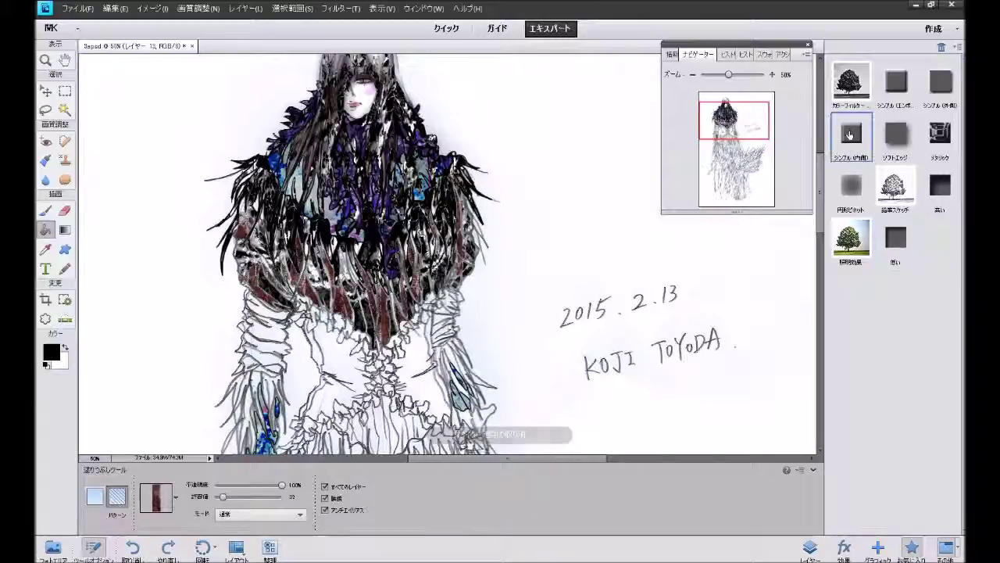
{"action": "left_click", "coordinate": [850, 135]}
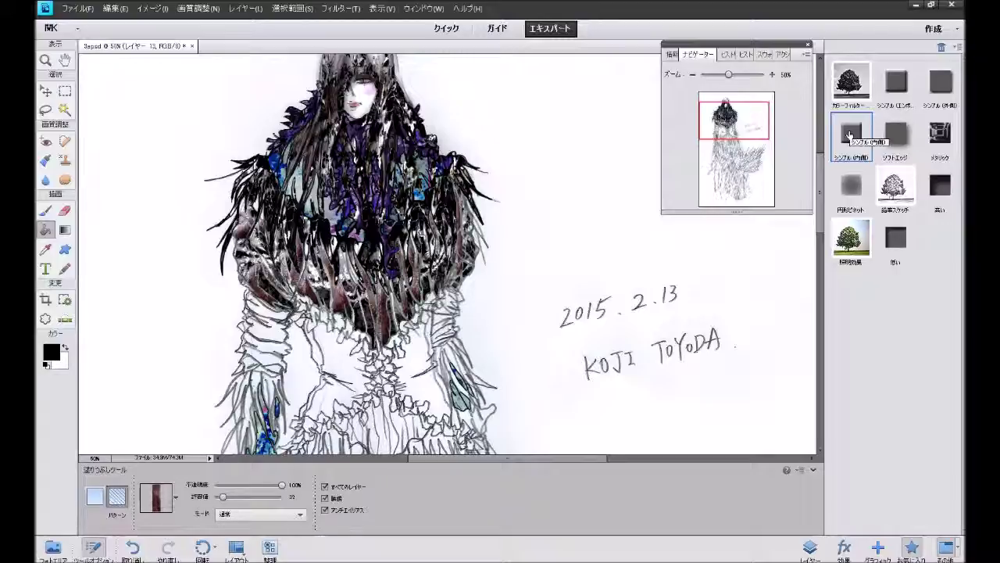
{"action": "left_click_drag", "start_coordinate": [849, 135], "coordinate": [830, 430]}
Select Layer 9 after checking its visibility and apply the Simple (Inner) style to it.
{"action": "left_click", "coordinate": [812, 549]}
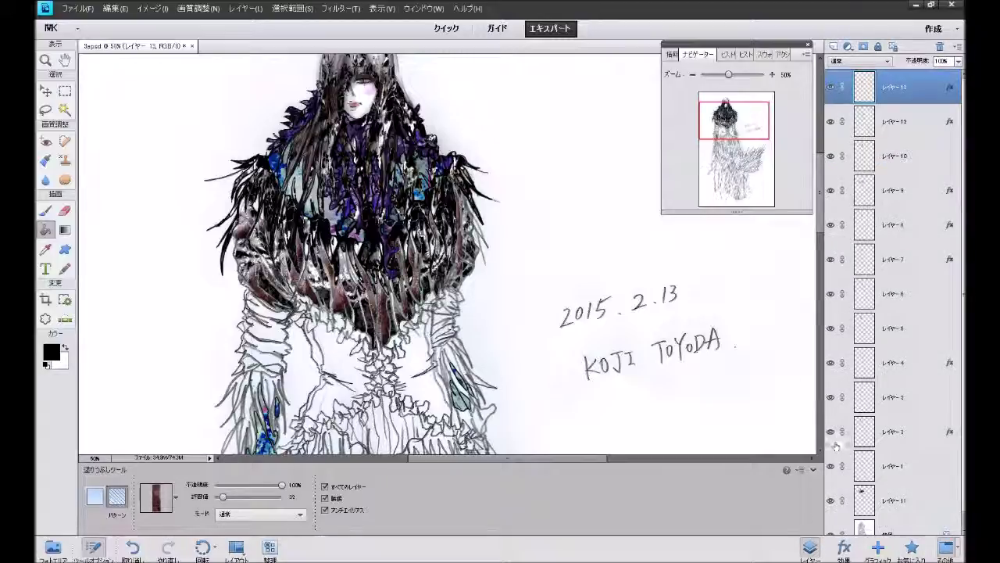
{"action": "left_click", "coordinate": [831, 193]}
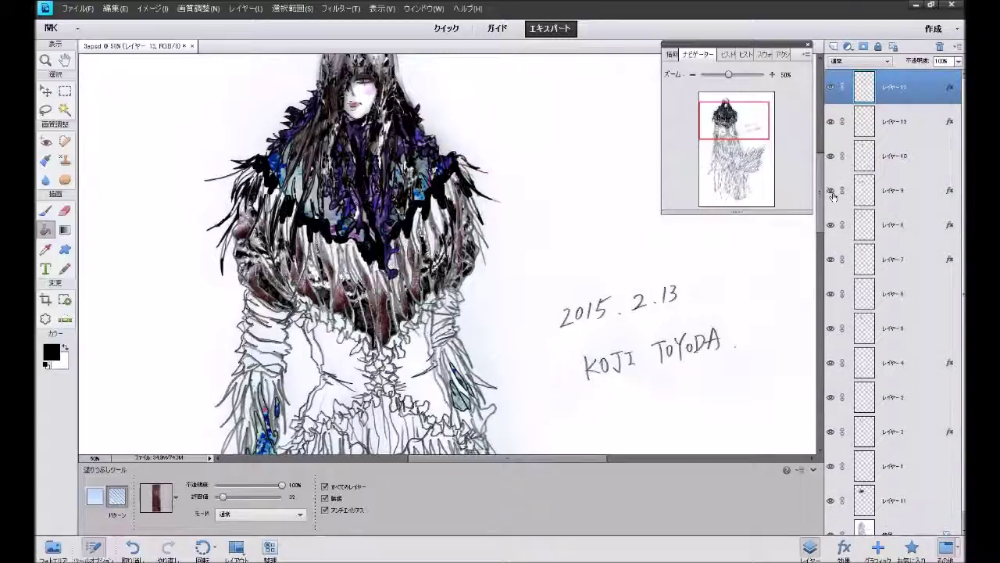
{"action": "left_click", "coordinate": [832, 193]}
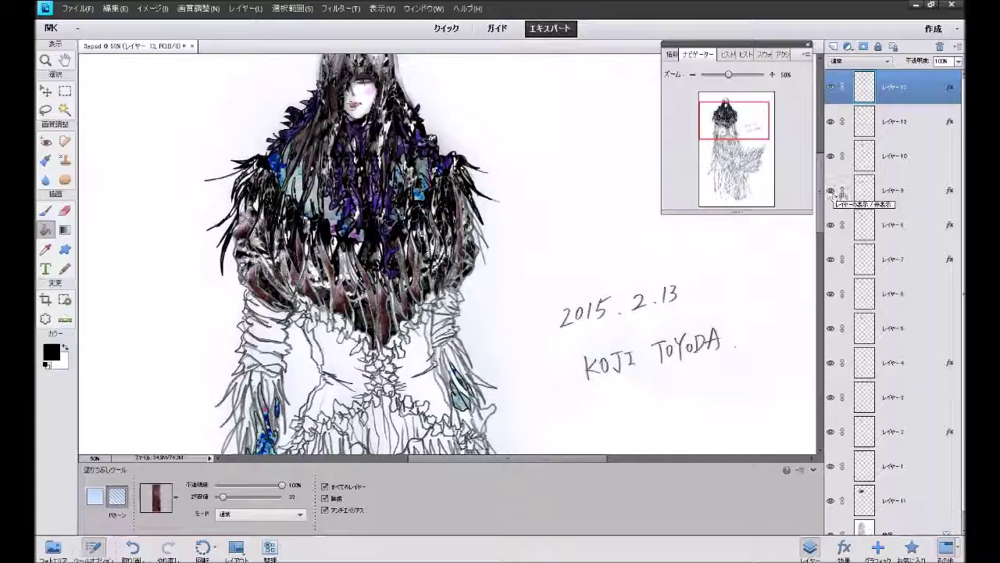
{"action": "left_click", "coordinate": [905, 193]}
{"action": "left_click", "coordinate": [911, 547]}
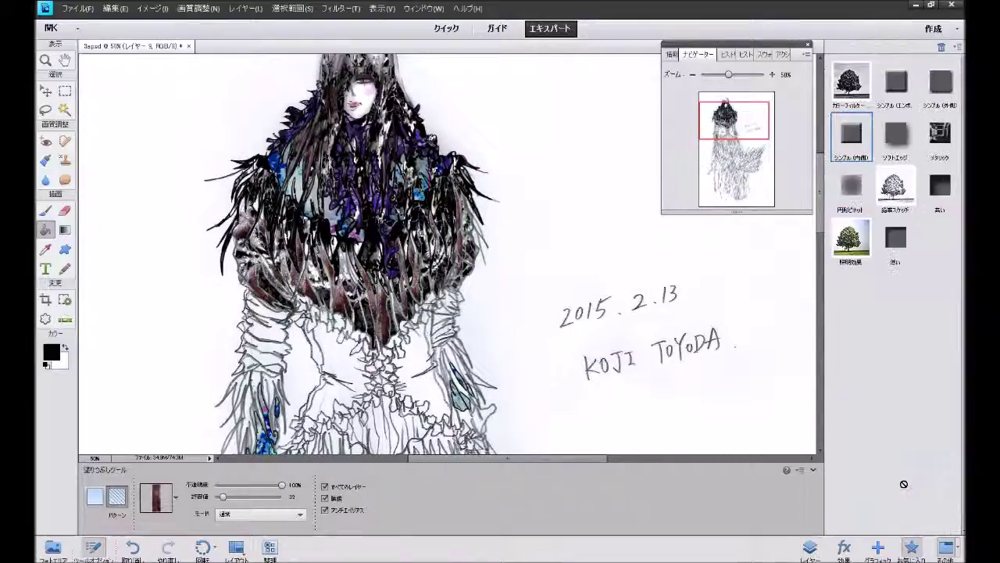
{"action": "left_click", "coordinate": [859, 156]}
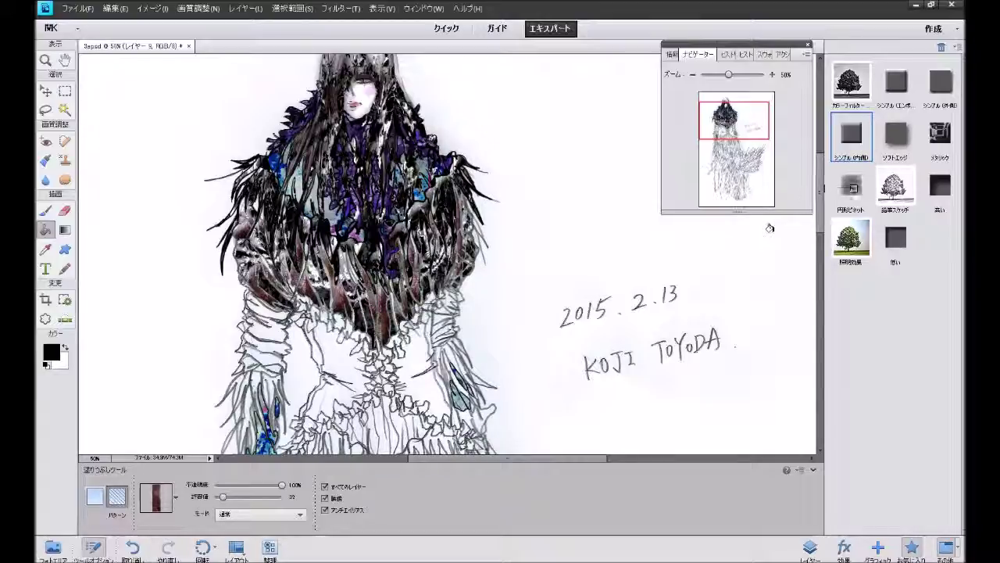
{"action": "scroll", "coordinate": [768, 226], "scroll_direction": "up", "scroll_amount": 1}
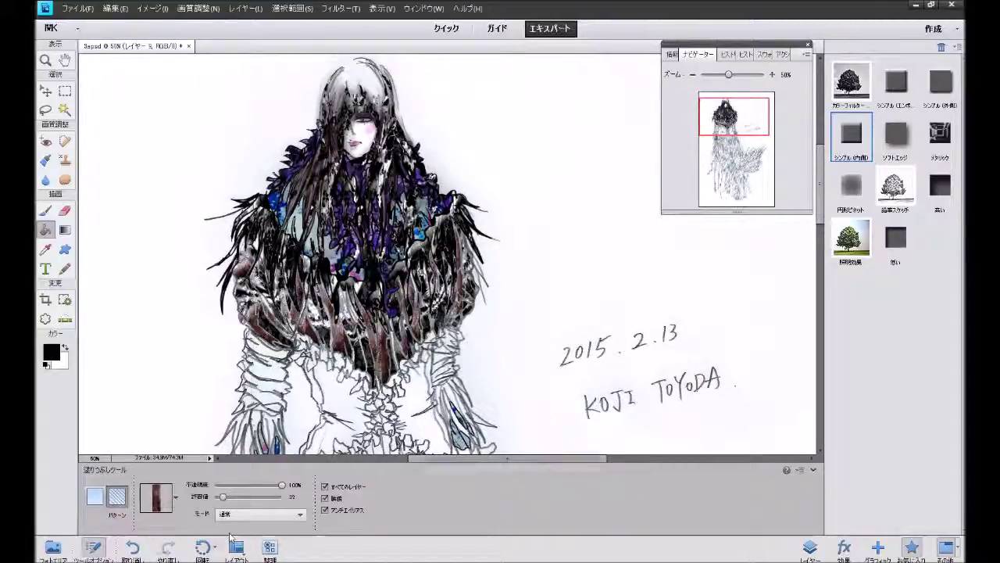
Clear Layer 13's Simple (Inner) style, apply the darker Low favourite style, and return to Layers.
{"action": "left_click", "coordinate": [808, 549]}
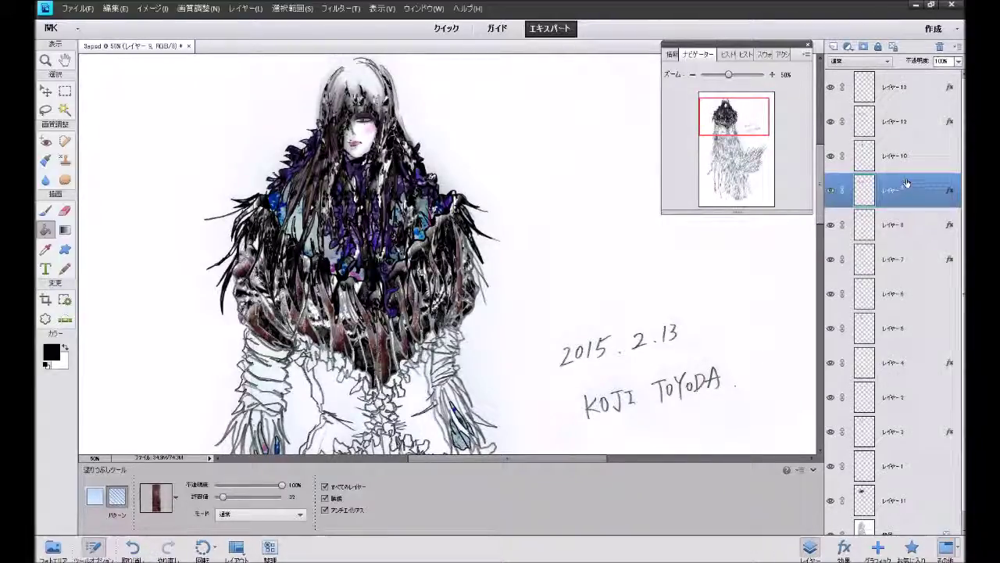
{"action": "left_click", "coordinate": [914, 128]}
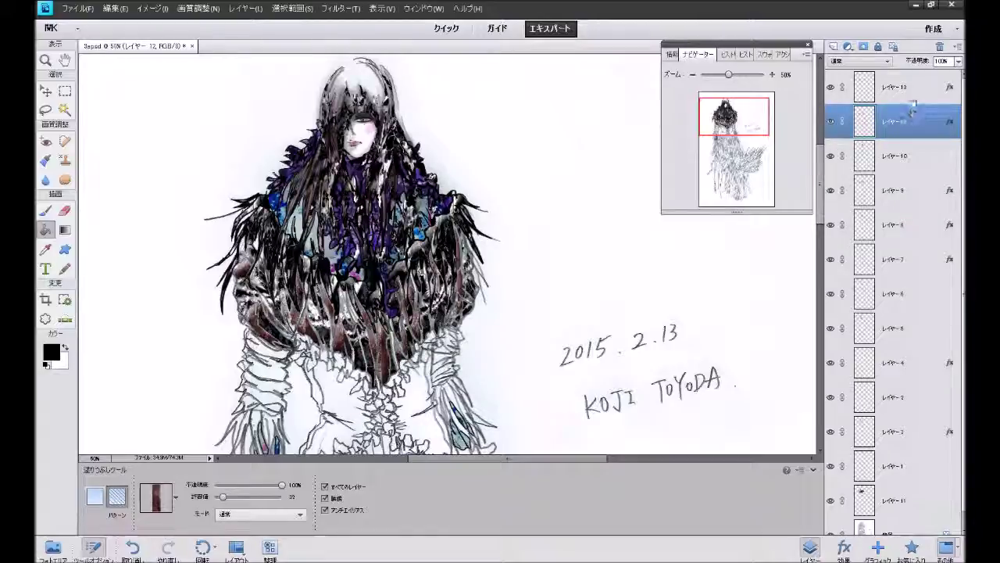
{"action": "right_click", "coordinate": [913, 94]}
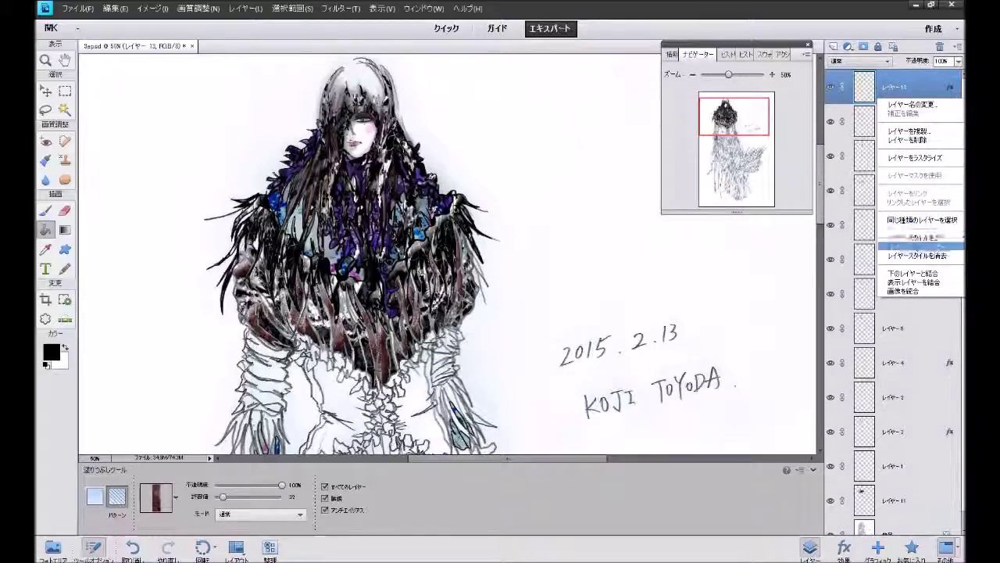
{"action": "left_click", "coordinate": [910, 237]}
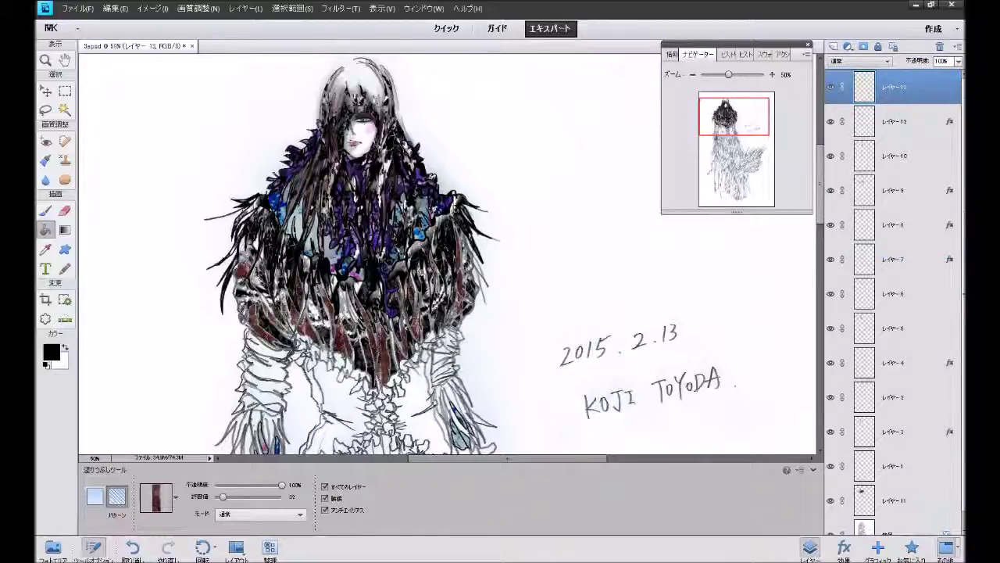
{"action": "left_click", "coordinate": [914, 545]}
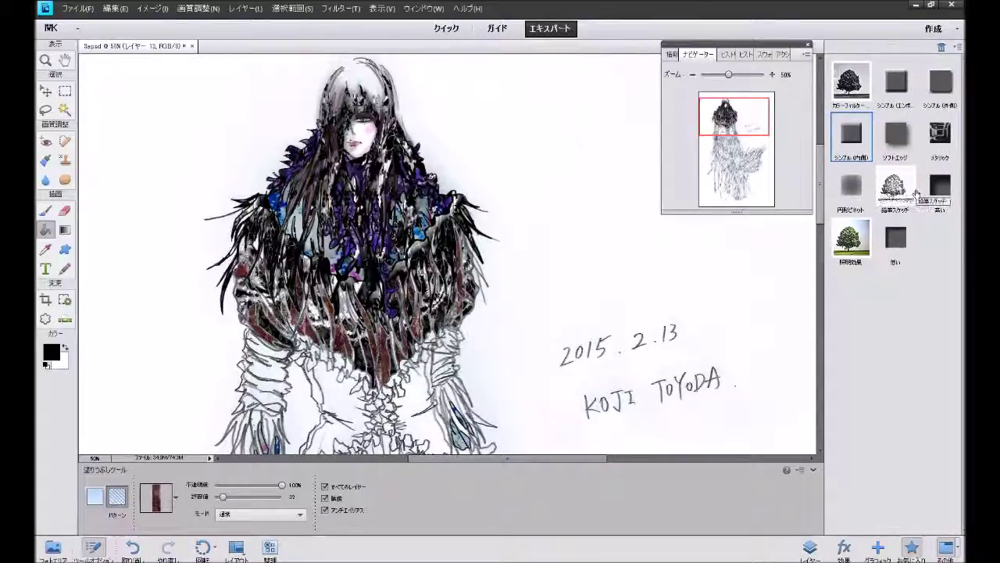
{"action": "left_click", "coordinate": [901, 228]}
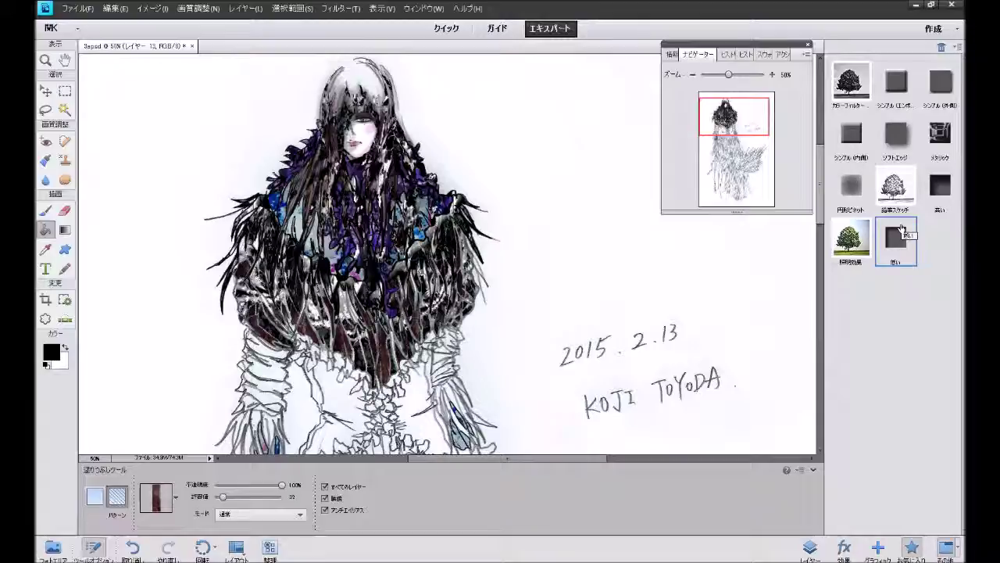
{"action": "scroll", "coordinate": [813, 235], "scroll_direction": "down", "scroll_amount": 1}
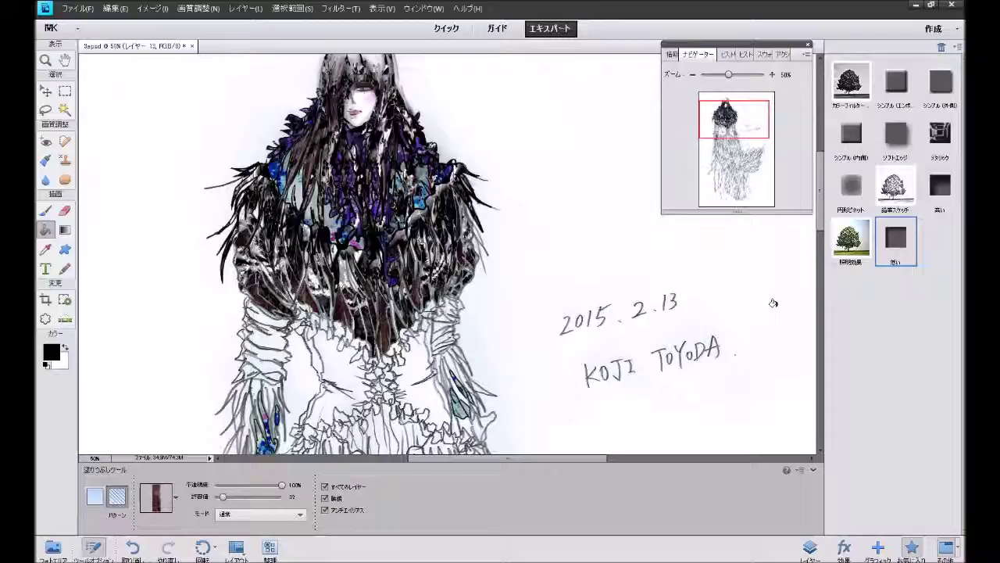
{"action": "left_click", "coordinate": [820, 552]}
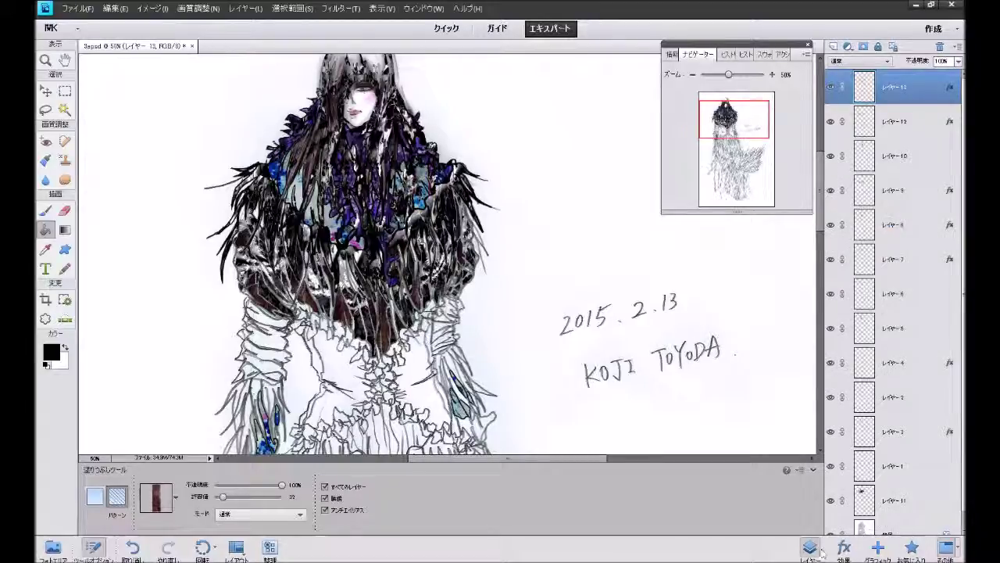
Add a 3 px black Stroke to Layer 12's layer style.
{"action": "double_click", "coordinate": [951, 123]}
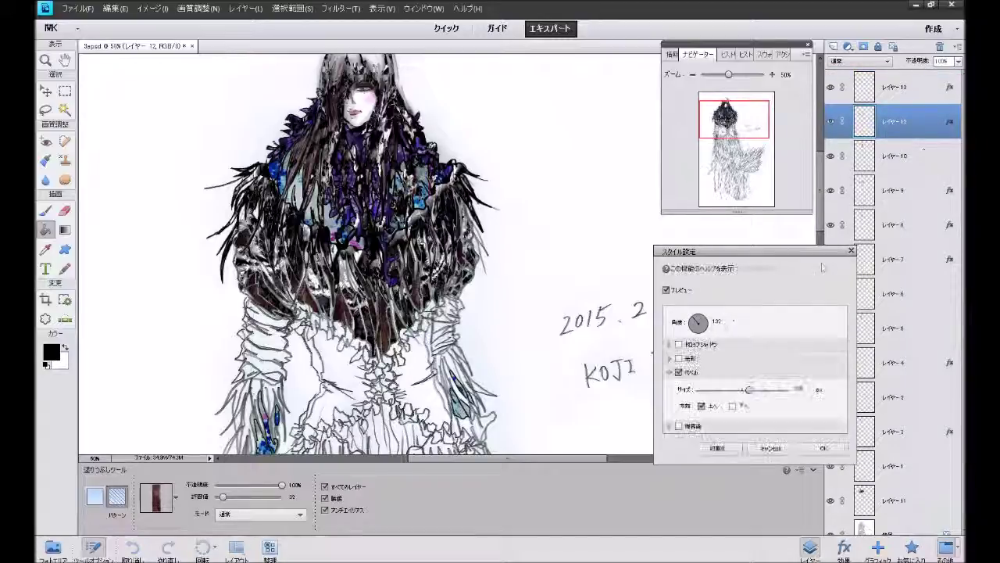
{"action": "left_click", "coordinate": [695, 426]}
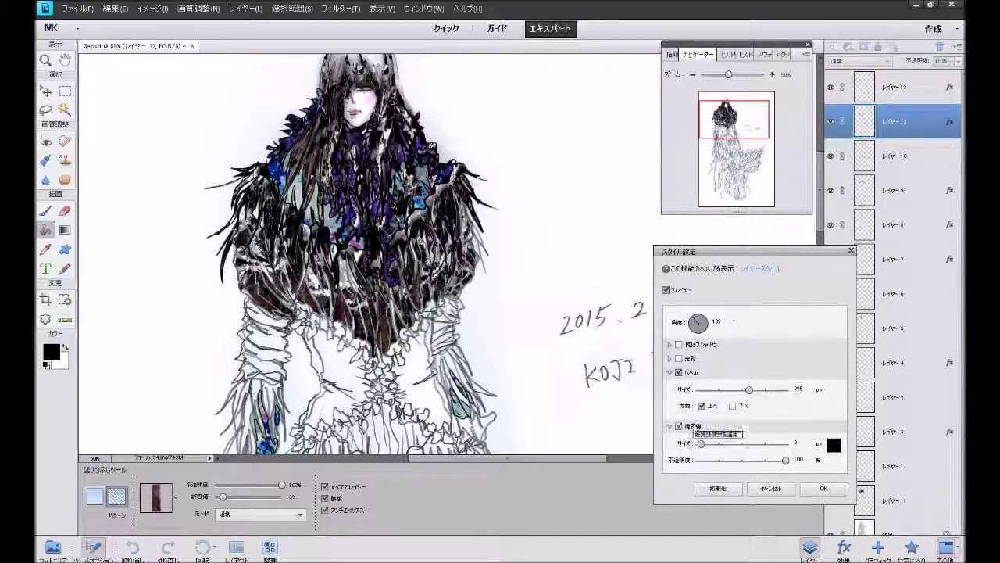
{"action": "left_click", "coordinate": [823, 488]}
Add the same 3 px black Stroke to Layer 13's layer style.
{"action": "left_click", "coordinate": [950, 91]}
{"action": "double_click", "coordinate": [950, 91]}
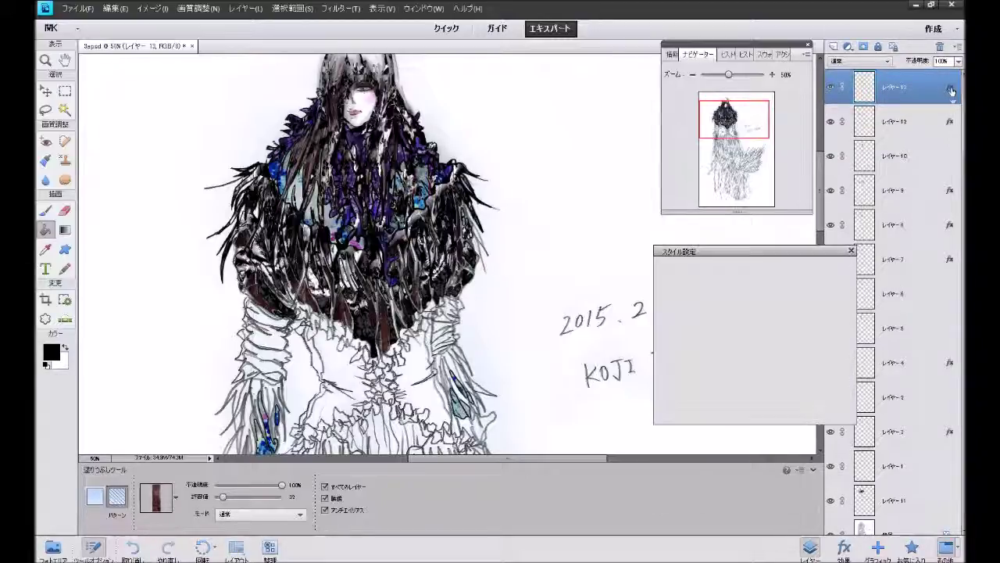
{"action": "left_click", "coordinate": [695, 387]}
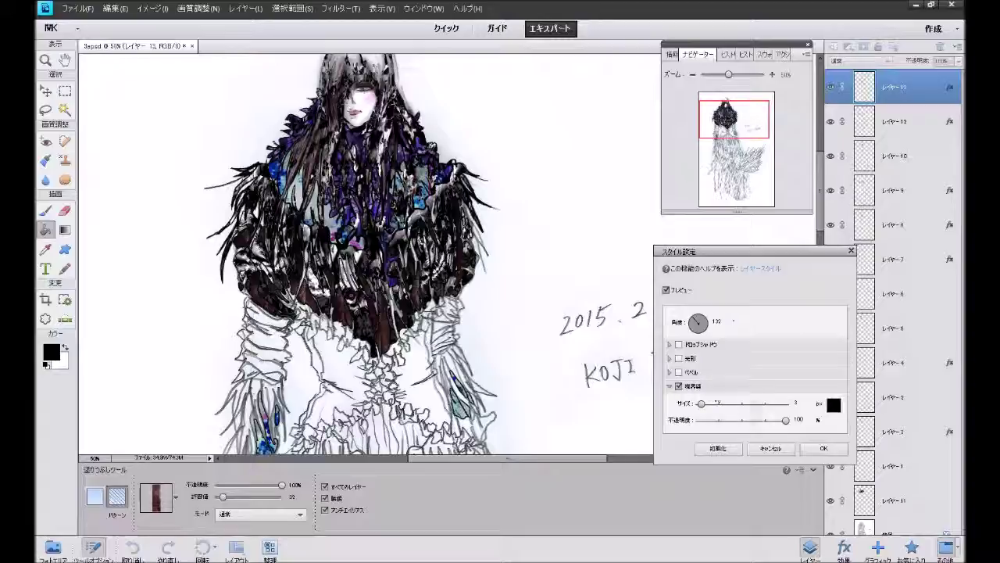
{"action": "left_click", "coordinate": [822, 447]}
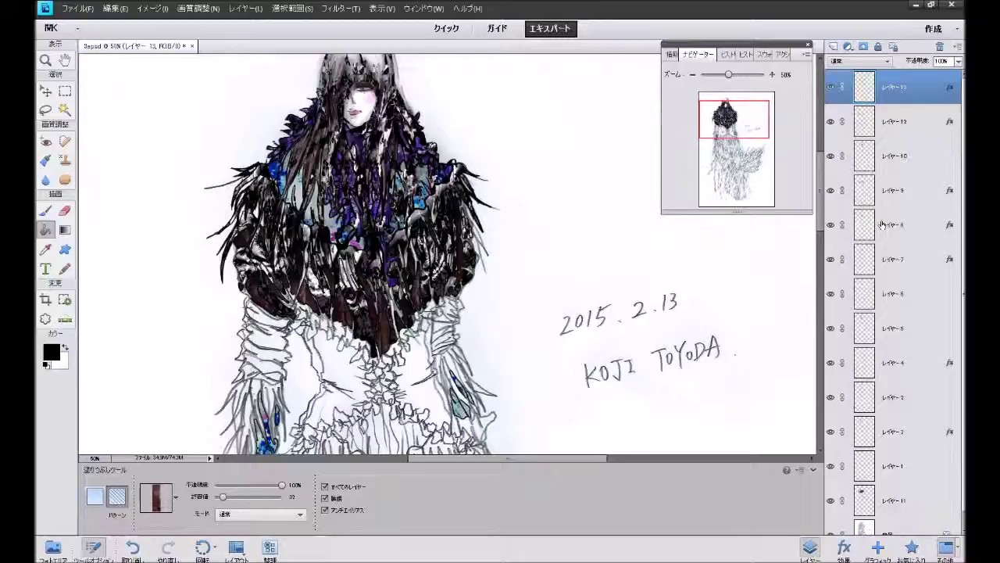
Add a new empty Layer 14 directly above the Background layer.
{"action": "scroll", "coordinate": [889, 306], "scroll_direction": "down", "scroll_amount": 1}
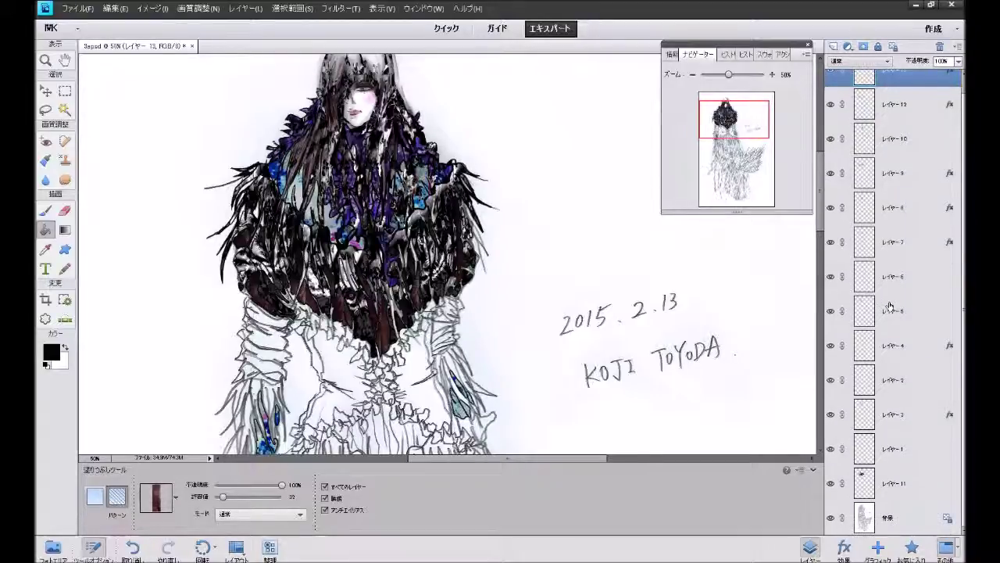
{"action": "left_click", "coordinate": [893, 486]}
{"action": "left_click", "coordinate": [894, 510]}
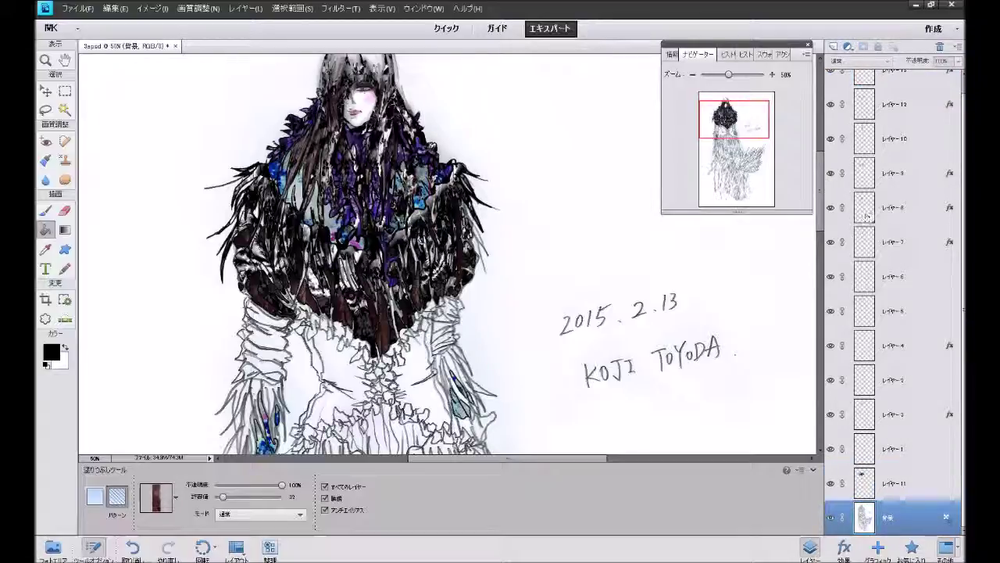
{"action": "left_click", "coordinate": [833, 46]}
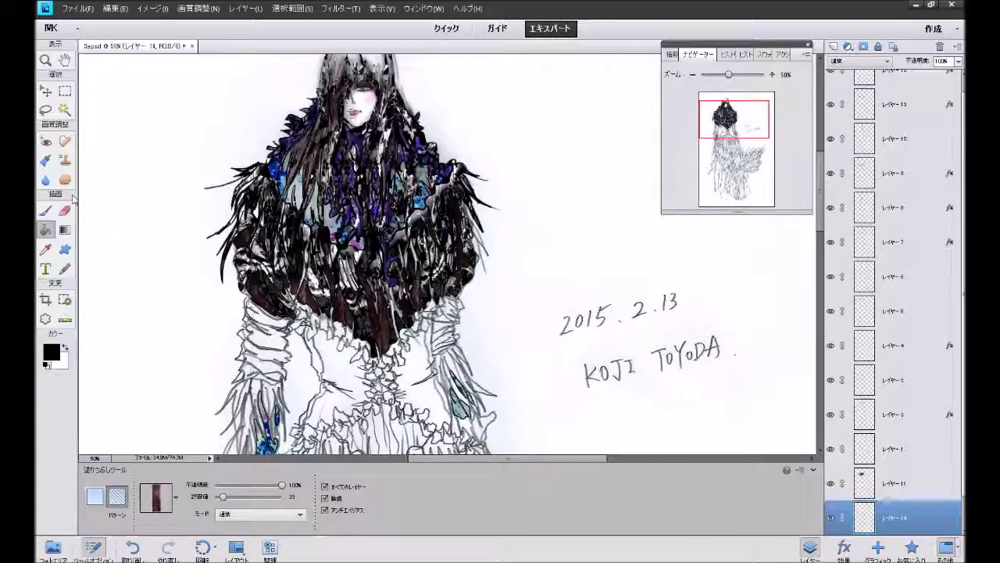
Set up the Pattern Stamp tool with the 19 px round brush and browse the pattern list.
{"action": "left_click", "coordinate": [65, 160]}
{"action": "left_click", "coordinate": [112, 487]}
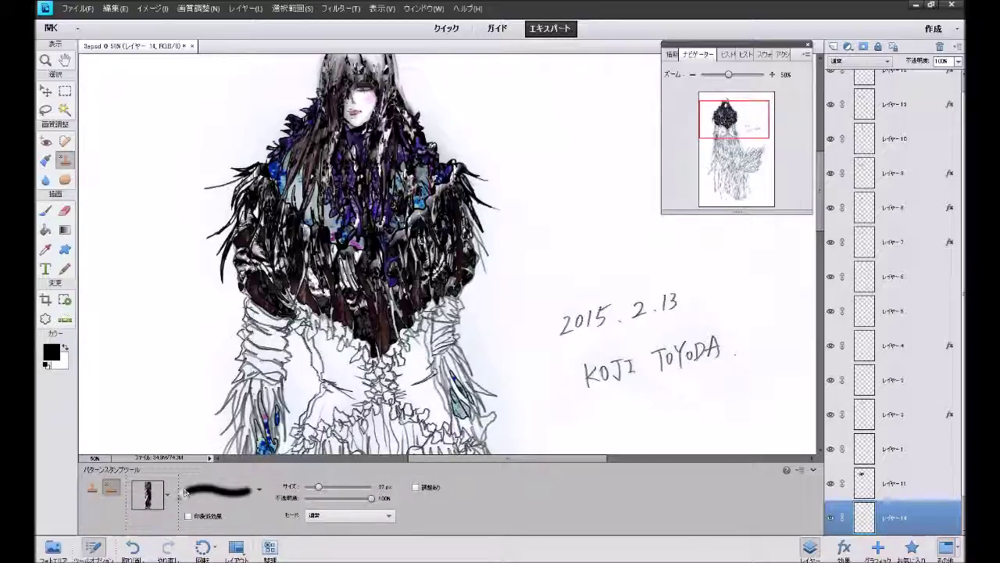
{"action": "left_click", "coordinate": [203, 492]}
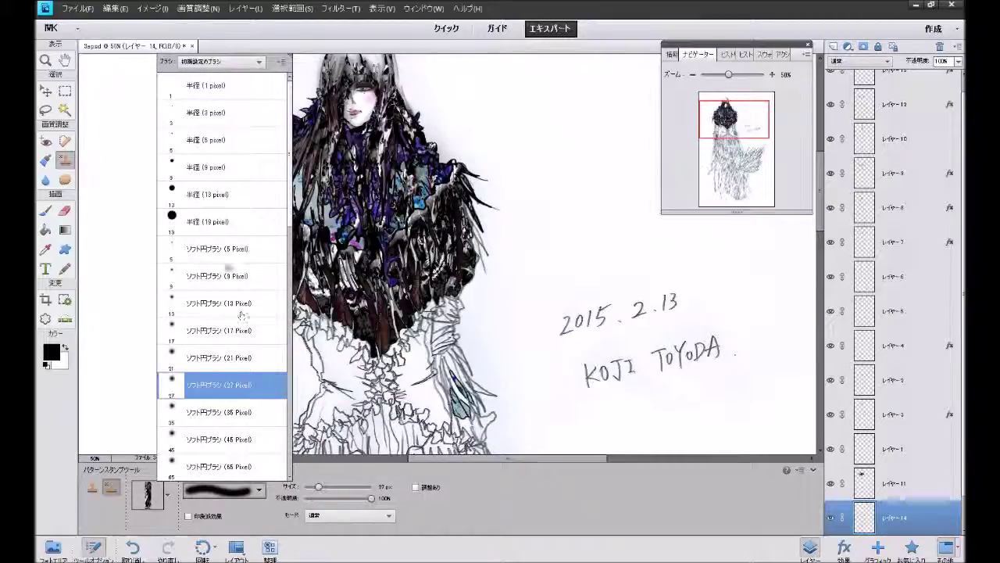
{"action": "left_click", "coordinate": [226, 227]}
{"action": "left_click", "coordinate": [168, 494]}
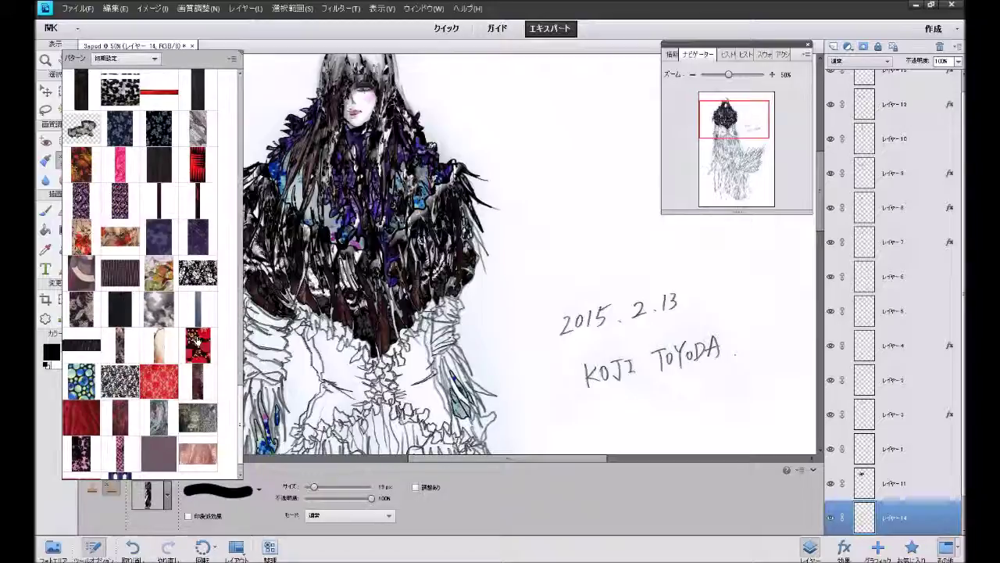
{"action": "scroll", "coordinate": [198, 337], "scroll_direction": "up", "scroll_amount": 2}
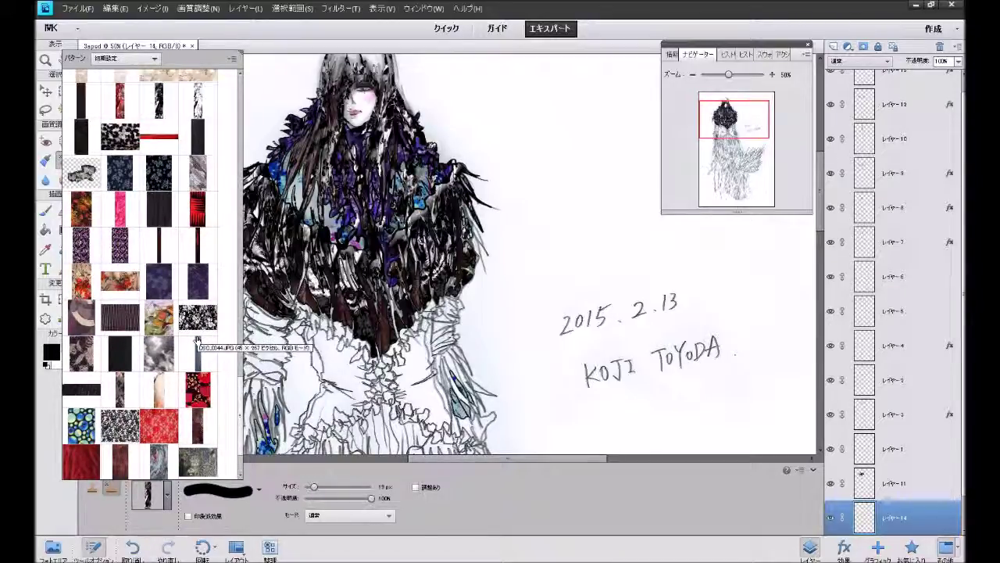
{"action": "scroll", "coordinate": [197, 337], "scroll_direction": "up", "scroll_amount": 2}
{"action": "scroll", "coordinate": [197, 337], "scroll_direction": "up", "scroll_amount": 2}
{"action": "scroll", "coordinate": [197, 338], "scroll_direction": "up", "scroll_amount": 2}
{"action": "scroll", "coordinate": [197, 337], "scroll_direction": "up", "scroll_amount": 2}
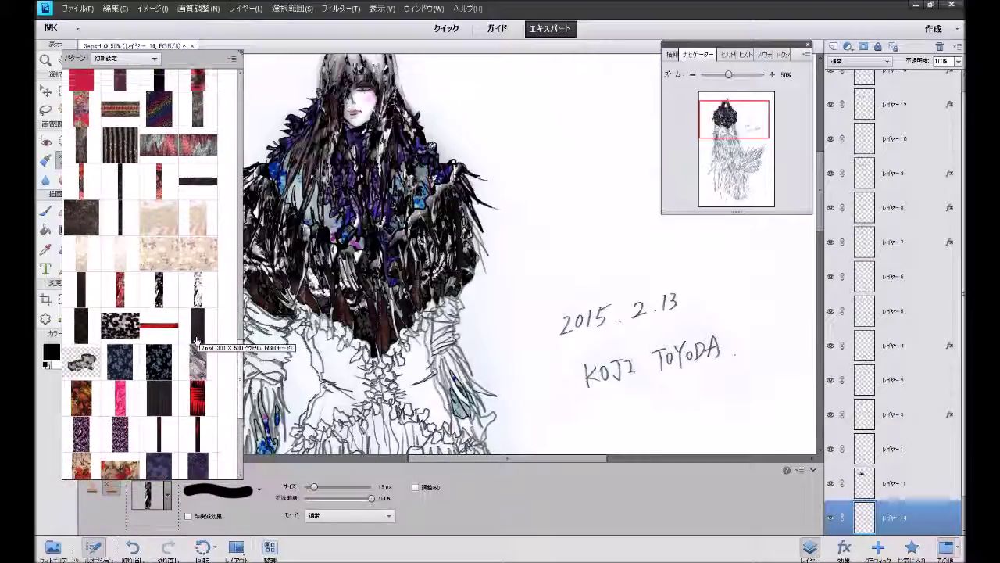
{"action": "scroll", "coordinate": [197, 339], "scroll_direction": "up", "scroll_amount": 2}
{"action": "scroll", "coordinate": [197, 339], "scroll_direction": "up", "scroll_amount": 2}
{"action": "scroll", "coordinate": [197, 339], "scroll_direction": "up", "scroll_amount": 2}
{"action": "scroll", "coordinate": [197, 339], "scroll_direction": "up", "scroll_amount": 2}
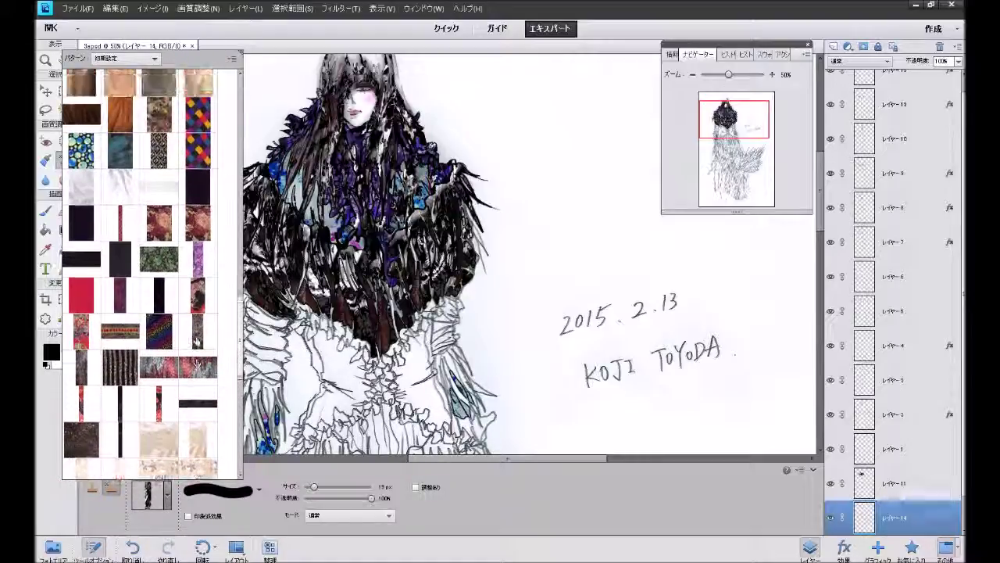
{"action": "scroll", "coordinate": [197, 341], "scroll_direction": "up", "scroll_amount": 2}
{"action": "scroll", "coordinate": [197, 340], "scroll_direction": "up", "scroll_amount": 2}
{"action": "scroll", "coordinate": [197, 340], "scroll_direction": "up", "scroll_amount": 2}
{"action": "scroll", "coordinate": [196, 342], "scroll_direction": "up", "scroll_amount": 2}
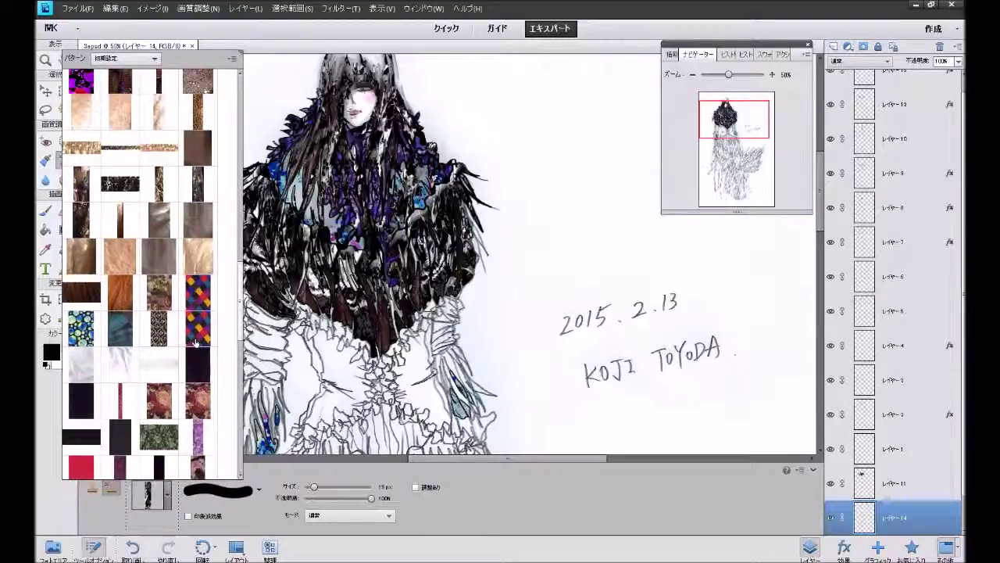
Choose a dark fabric pattern and undo a trial stroke beside the figure.
{"action": "left_click", "coordinate": [82, 220]}
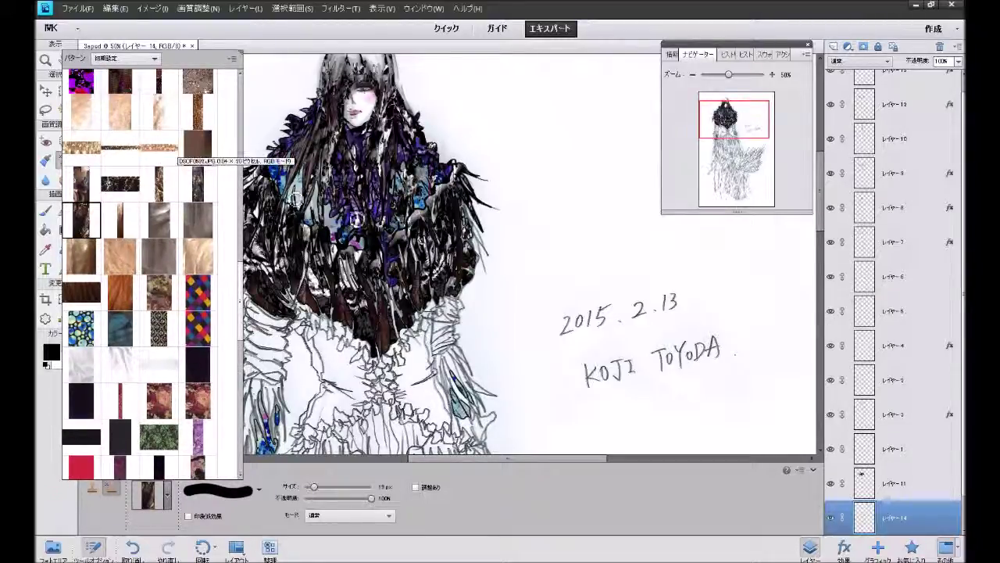
{"action": "left_click", "coordinate": [356, 274]}
{"action": "left_click_drag", "start_coordinate": [467, 242], "coordinate": [596, 218]}
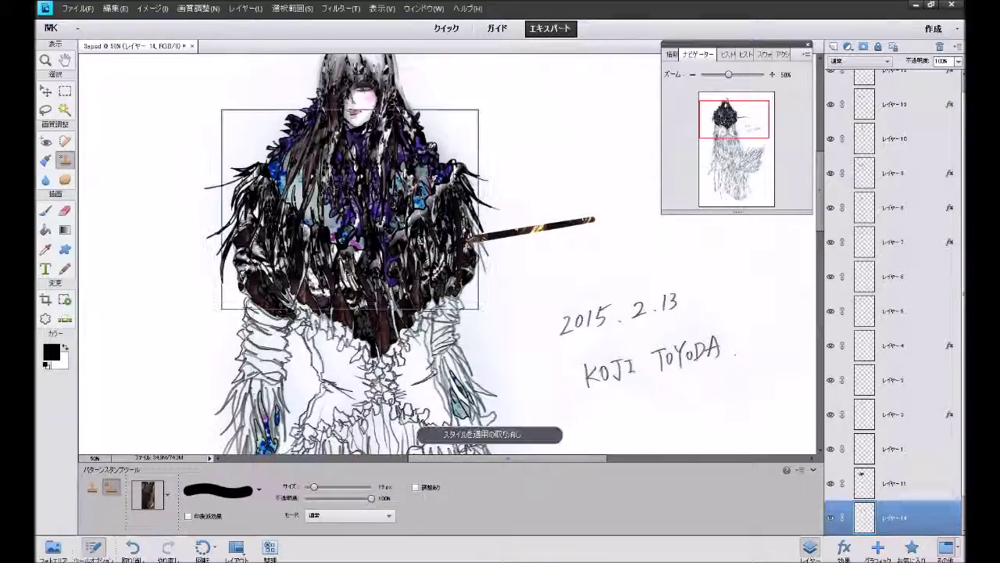
{"action": "key", "text": "ctrl+z"}
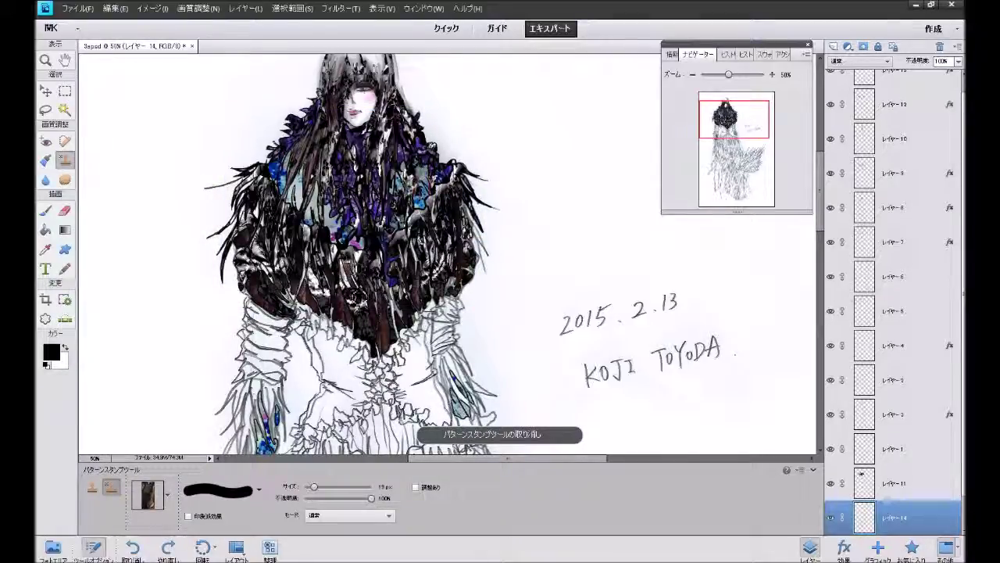
Stamp dark fabric texture over the jacket front, both sleeves and the jacket's lower edge.
{"action": "left_click_drag", "start_coordinate": [348, 297], "coordinate": [302, 293]}
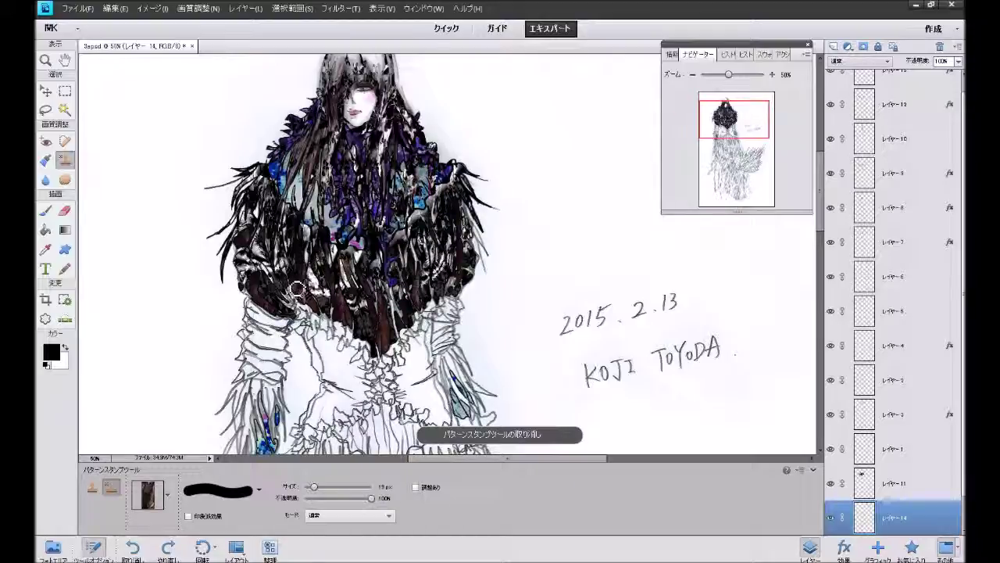
{"action": "mouse_move", "coordinate": [294, 288]}
{"action": "left_mouse_down"}
{"action": "mouse_move", "coordinate": [254, 285]}
{"action": "mouse_move", "coordinate": [250, 295]}
{"action": "mouse_move", "coordinate": [258, 300]}
{"action": "mouse_move", "coordinate": [242, 241]}
{"action": "mouse_move", "coordinate": [264, 223]}
{"action": "mouse_move", "coordinate": [249, 215]}
{"action": "mouse_move", "coordinate": [262, 186]}
{"action": "mouse_move", "coordinate": [248, 192]}
{"action": "mouse_move", "coordinate": [269, 235]}
{"action": "mouse_move", "coordinate": [307, 236]}
{"action": "mouse_move", "coordinate": [336, 287]}
{"action": "mouse_move", "coordinate": [363, 301]}
{"action": "mouse_move", "coordinate": [389, 249]}
{"action": "mouse_move", "coordinate": [383, 235]}
{"action": "mouse_move", "coordinate": [410, 277]}
{"action": "mouse_move", "coordinate": [422, 235]}
{"action": "mouse_move", "coordinate": [426, 273]}
{"action": "mouse_move", "coordinate": [451, 289]}
{"action": "mouse_move", "coordinate": [467, 223]}
{"action": "mouse_move", "coordinate": [467, 258]}
{"action": "mouse_move", "coordinate": [466, 211]}
{"action": "mouse_move", "coordinate": [473, 261]}
{"action": "left_mouse_up"}
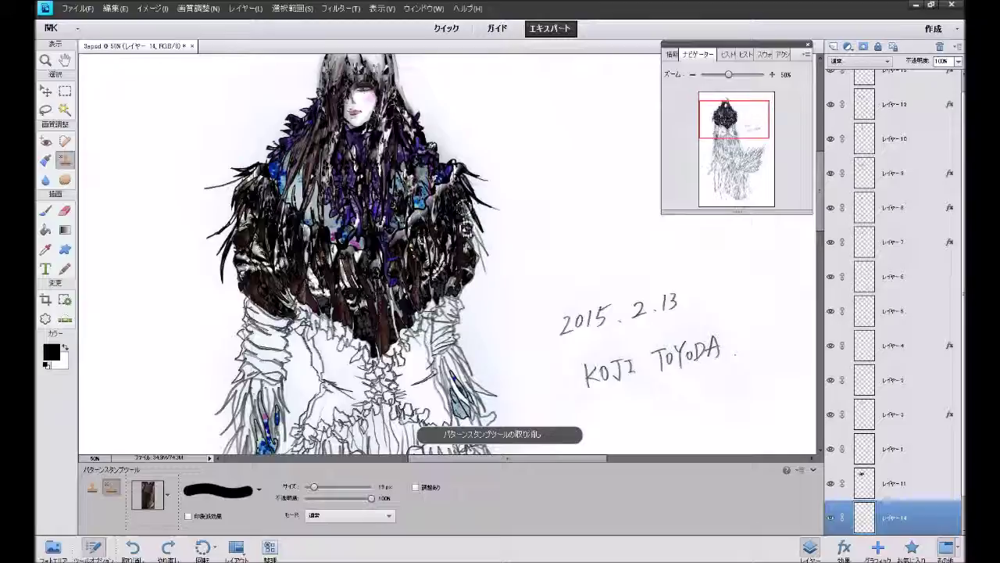
{"action": "left_click_drag", "start_coordinate": [467, 205], "coordinate": [476, 277]}
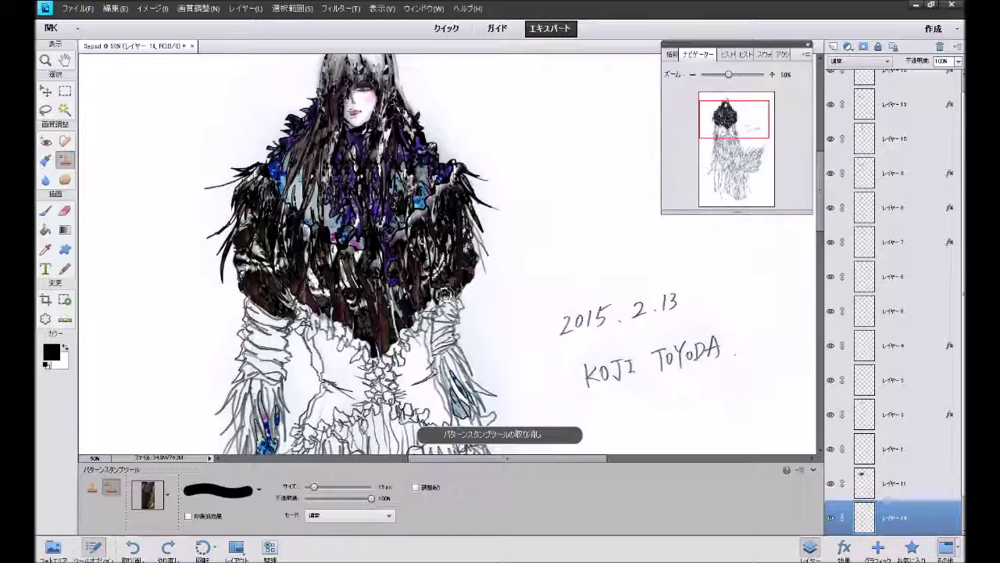
{"action": "mouse_move", "coordinate": [444, 294]}
{"action": "left_mouse_down"}
{"action": "mouse_move", "coordinate": [395, 337]}
{"action": "mouse_move", "coordinate": [394, 301]}
{"action": "mouse_move", "coordinate": [411, 290]}
{"action": "mouse_move", "coordinate": [403, 269]}
{"action": "mouse_move", "coordinate": [443, 234]}
{"action": "mouse_move", "coordinate": [433, 250]}
{"action": "mouse_move", "coordinate": [465, 248]}
{"action": "mouse_move", "coordinate": [430, 234]}
{"action": "mouse_move", "coordinate": [367, 297]}
{"action": "mouse_move", "coordinate": [363, 316]}
{"action": "mouse_move", "coordinate": [381, 309]}
{"action": "mouse_move", "coordinate": [383, 346]}
{"action": "left_mouse_up"}
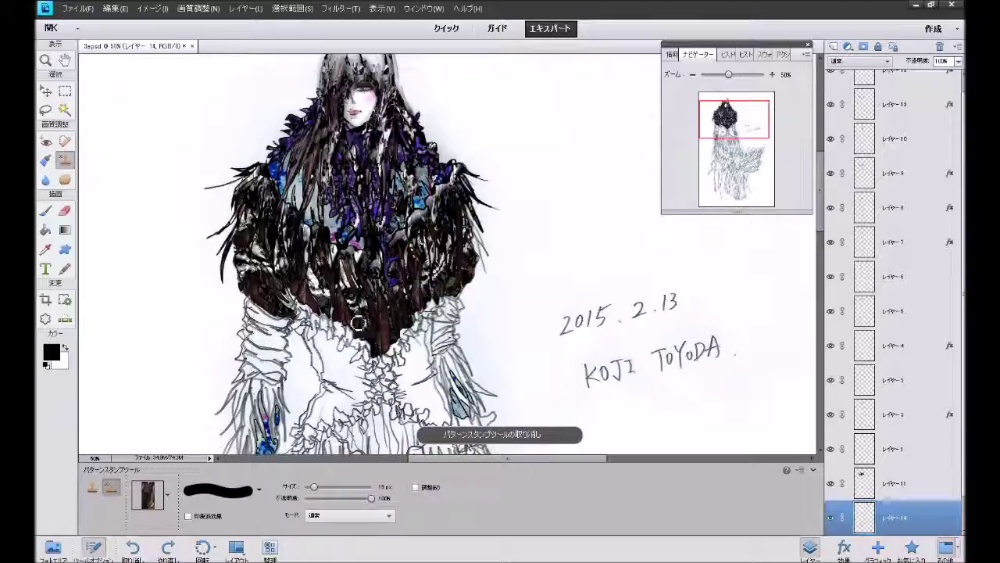
{"action": "mouse_move", "coordinate": [342, 320]}
{"action": "left_mouse_down"}
{"action": "mouse_move", "coordinate": [344, 281]}
{"action": "mouse_move", "coordinate": [342, 314]}
{"action": "mouse_move", "coordinate": [328, 269]}
{"action": "mouse_move", "coordinate": [352, 293]}
{"action": "mouse_move", "coordinate": [354, 274]}
{"action": "mouse_move", "coordinate": [348, 290]}
{"action": "mouse_move", "coordinate": [334, 277]}
{"action": "mouse_move", "coordinate": [322, 310]}
{"action": "mouse_move", "coordinate": [300, 297]}
{"action": "left_mouse_up"}
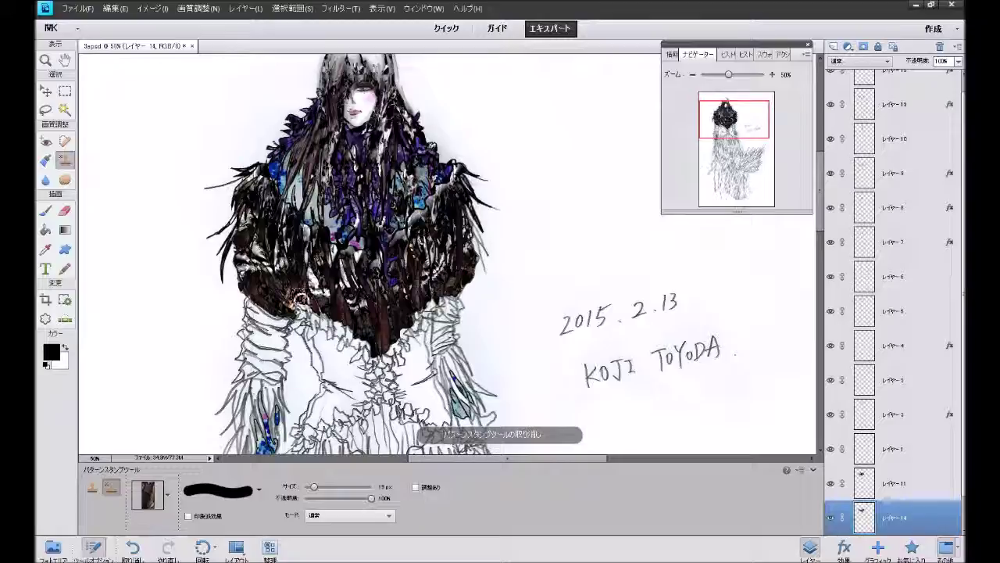
{"action": "mouse_move", "coordinate": [293, 297]}
{"action": "left_mouse_down"}
{"action": "mouse_move", "coordinate": [269, 272]}
{"action": "mouse_move", "coordinate": [261, 290]}
{"action": "mouse_move", "coordinate": [248, 278]}
{"action": "mouse_move", "coordinate": [248, 289]}
{"action": "mouse_move", "coordinate": [245, 275]}
{"action": "mouse_move", "coordinate": [249, 295]}
{"action": "mouse_move", "coordinate": [269, 311]}
{"action": "left_mouse_up"}
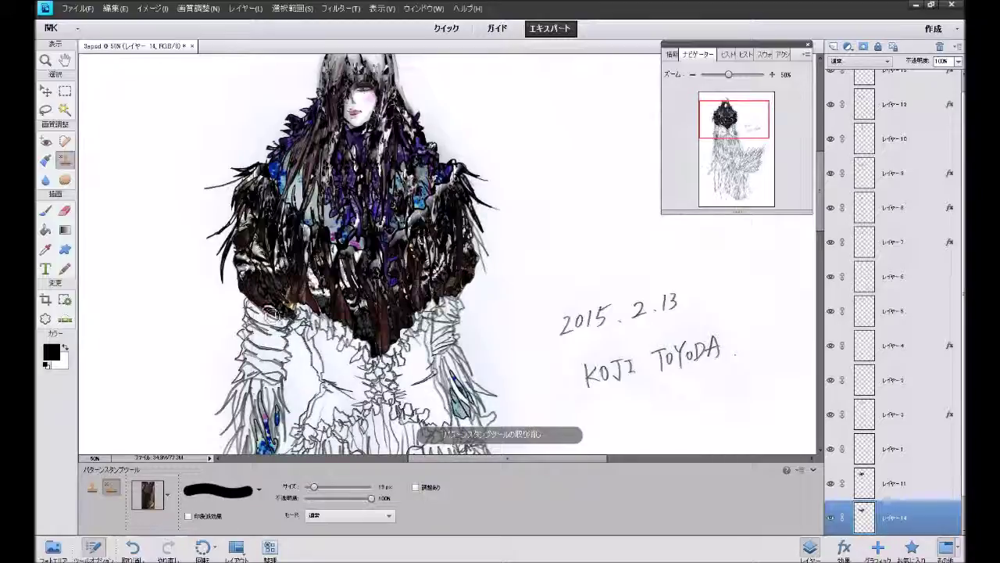
{"action": "left_click_drag", "start_coordinate": [273, 315], "coordinate": [268, 316]}
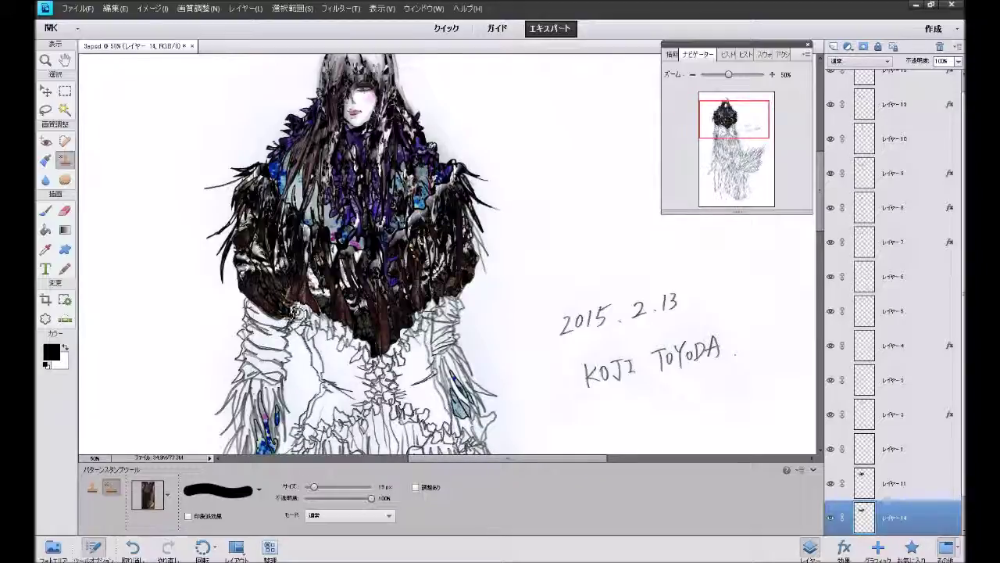
Stamp one more stroke of dark texture across the jacket's left side.
{"action": "mouse_move", "coordinate": [297, 252]}
{"action": "left_mouse_down"}
{"action": "mouse_move", "coordinate": [275, 264]}
{"action": "mouse_move", "coordinate": [294, 227]}
{"action": "mouse_move", "coordinate": [305, 231]}
{"action": "mouse_move", "coordinate": [297, 234]}
{"action": "mouse_move", "coordinate": [275, 187]}
{"action": "mouse_move", "coordinate": [258, 205]}
{"action": "mouse_move", "coordinate": [259, 223]}
{"action": "mouse_move", "coordinate": [264, 177]}
{"action": "mouse_move", "coordinate": [278, 231]}
{"action": "mouse_move", "coordinate": [312, 232]}
{"action": "mouse_move", "coordinate": [270, 215]}
{"action": "mouse_move", "coordinate": [329, 246]}
{"action": "mouse_move", "coordinate": [344, 258]}
{"action": "mouse_move", "coordinate": [332, 266]}
{"action": "mouse_move", "coordinate": [359, 269]}
{"action": "mouse_move", "coordinate": [364, 293]}
{"action": "mouse_move", "coordinate": [379, 297]}
{"action": "mouse_move", "coordinate": [399, 235]}
{"action": "mouse_move", "coordinate": [472, 173]}
{"action": "mouse_move", "coordinate": [479, 272]}
{"action": "mouse_move", "coordinate": [457, 305]}
{"action": "mouse_move", "coordinate": [450, 297]}
{"action": "mouse_move", "coordinate": [460, 306]}
{"action": "mouse_move", "coordinate": [467, 286]}
{"action": "mouse_move", "coordinate": [445, 298]}
{"action": "mouse_move", "coordinate": [439, 286]}
{"action": "mouse_move", "coordinate": [412, 324]}
{"action": "left_mouse_up"}
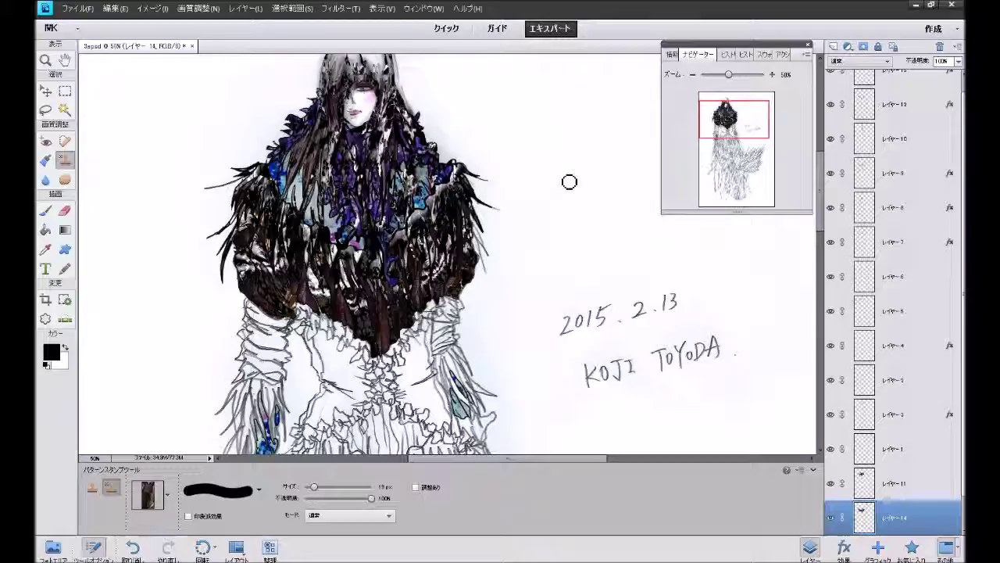
On Layer 9, set the Paint Bucket's pattern to the dark streaked texture, then return to the Brush.
{"action": "left_click", "coordinate": [899, 181]}
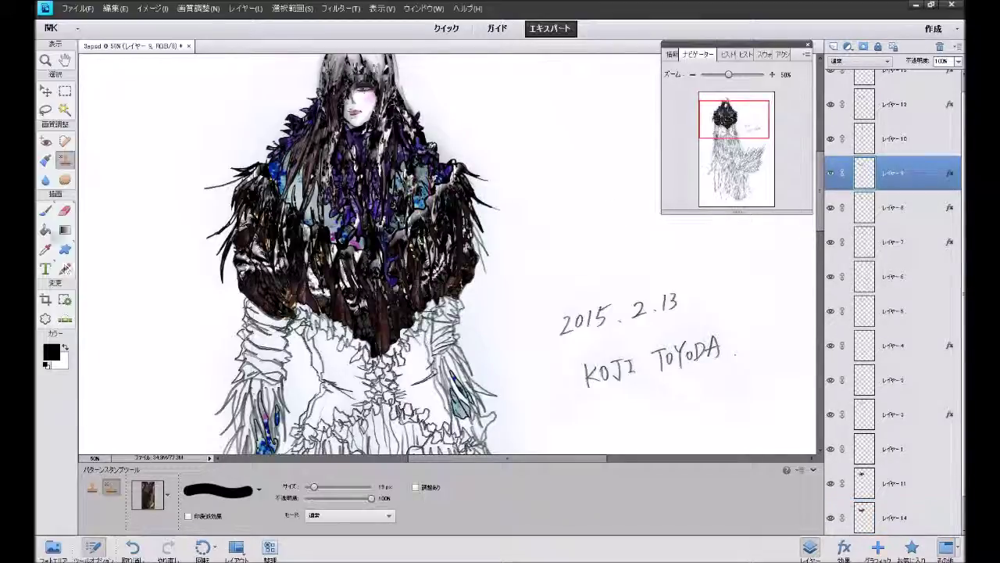
{"action": "left_click", "coordinate": [45, 229]}
{"action": "left_click", "coordinate": [176, 497]}
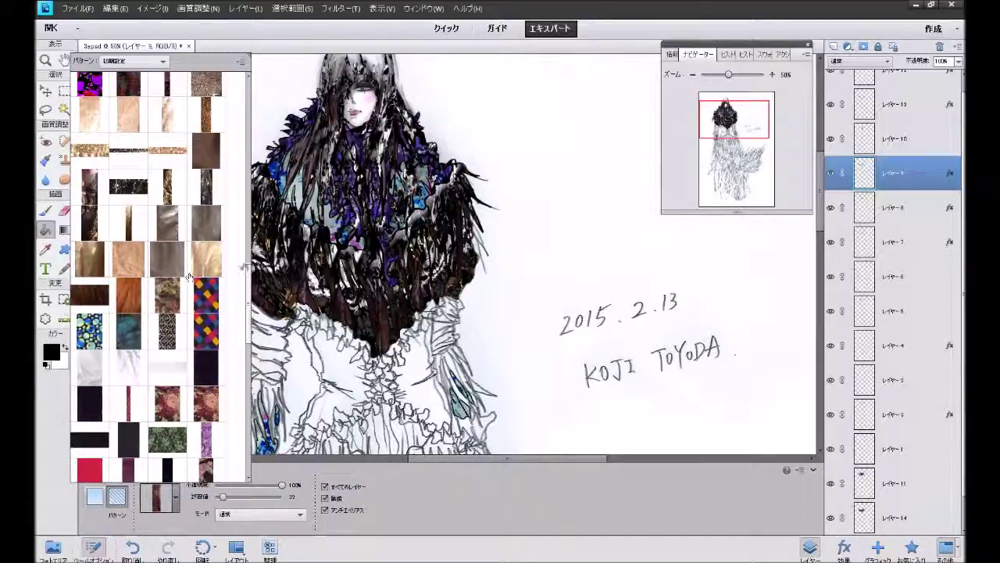
{"action": "scroll", "coordinate": [252, 336], "scroll_direction": "down", "scroll_amount": 3}
{"action": "scroll", "coordinate": [252, 336], "scroll_direction": "down", "scroll_amount": 3}
{"action": "scroll", "coordinate": [251, 391], "scroll_direction": "down", "scroll_amount": 3}
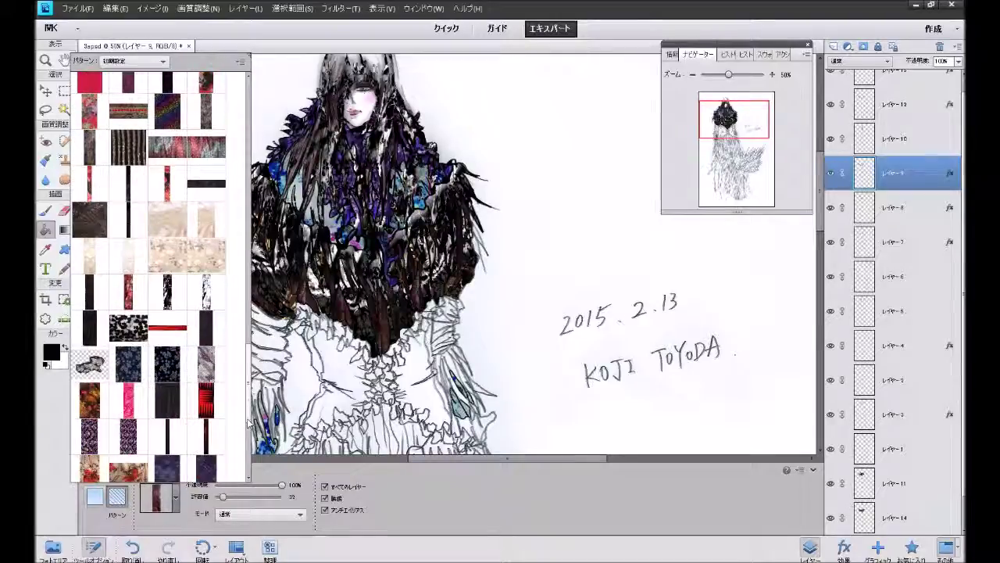
{"action": "left_click", "coordinate": [167, 292]}
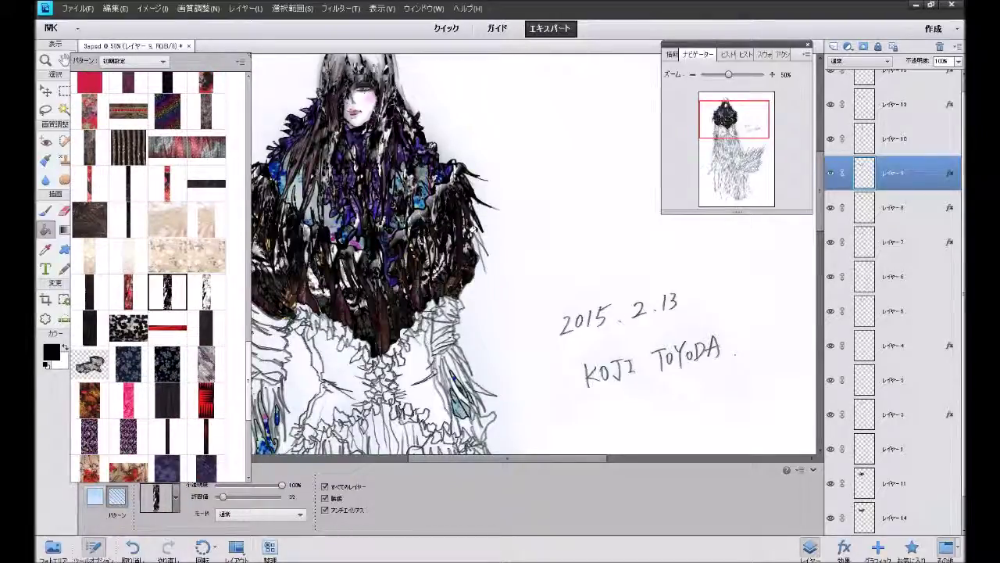
{"action": "left_click", "coordinate": [474, 228]}
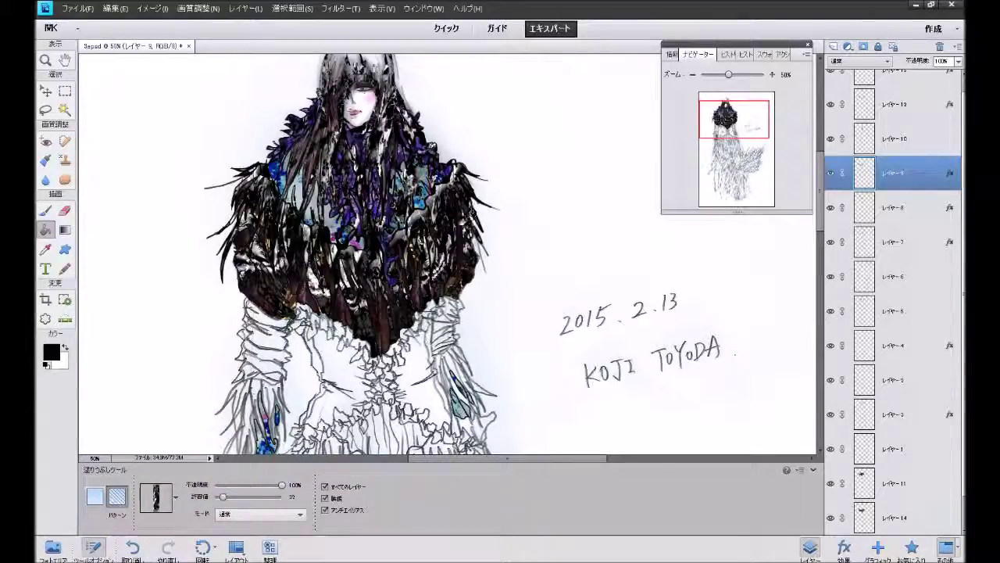
{"action": "left_click", "coordinate": [46, 210]}
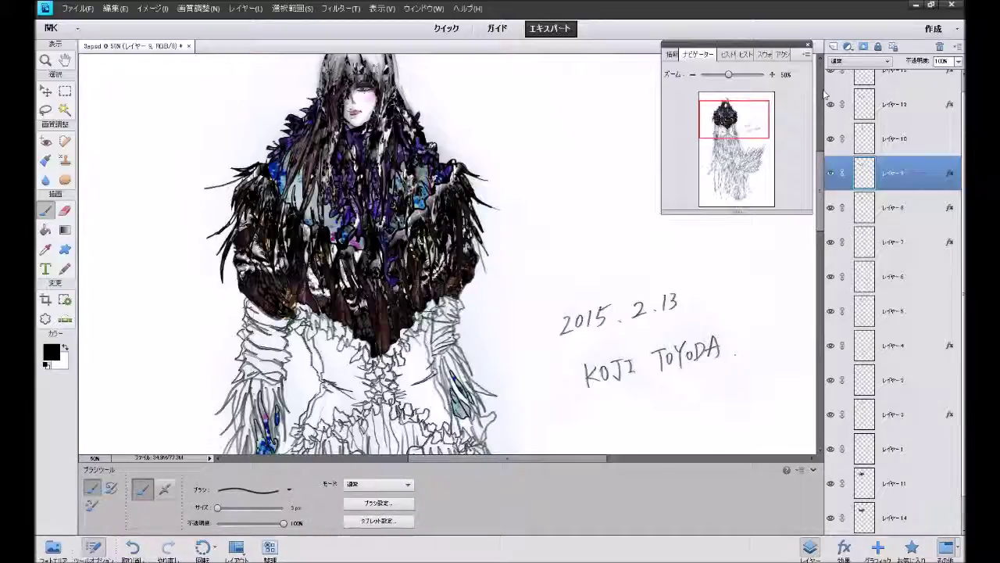
Zoom the feathered coat to 100% and paint a dark stroke on the hair strands.
{"action": "left_click", "coordinate": [772, 75]}
{"action": "left_click", "coordinate": [772, 75]}
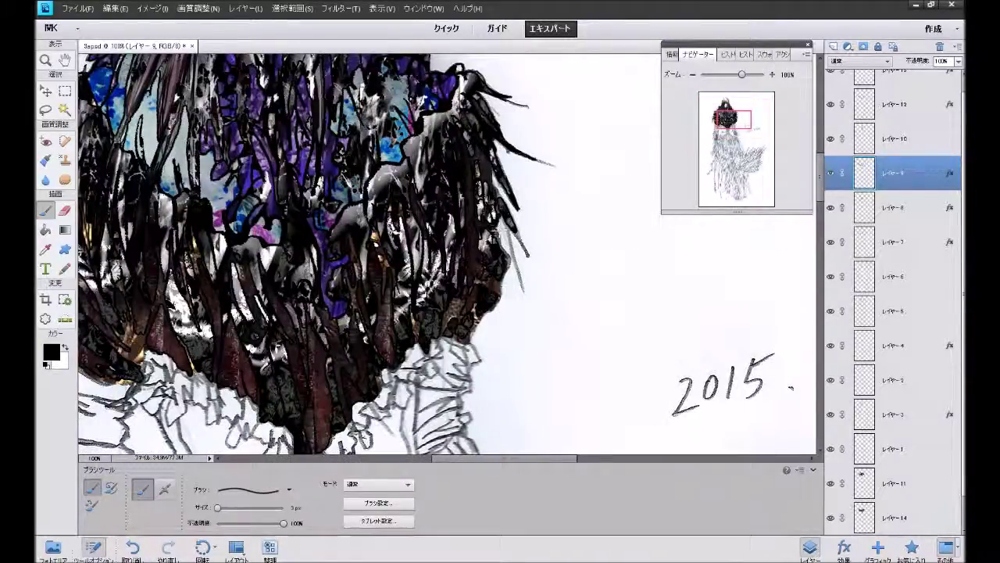
{"action": "left_click_drag", "start_coordinate": [490, 222], "coordinate": [510, 240]}
Undo the stray hair stroke and end up painting on layer レイヤー11.
{"action": "key", "text": "ctrl+z"}
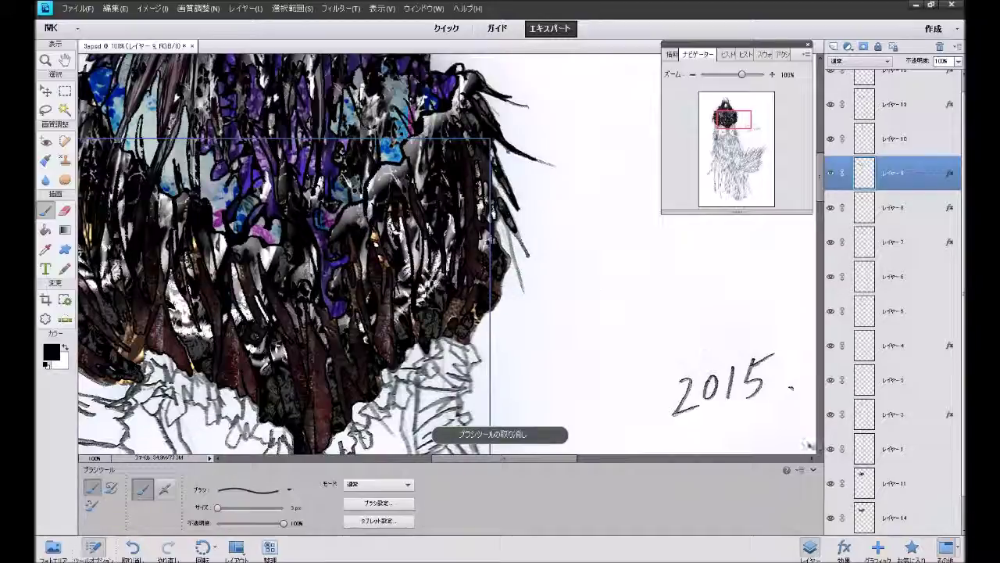
{"action": "key", "text": "ctrl+z"}
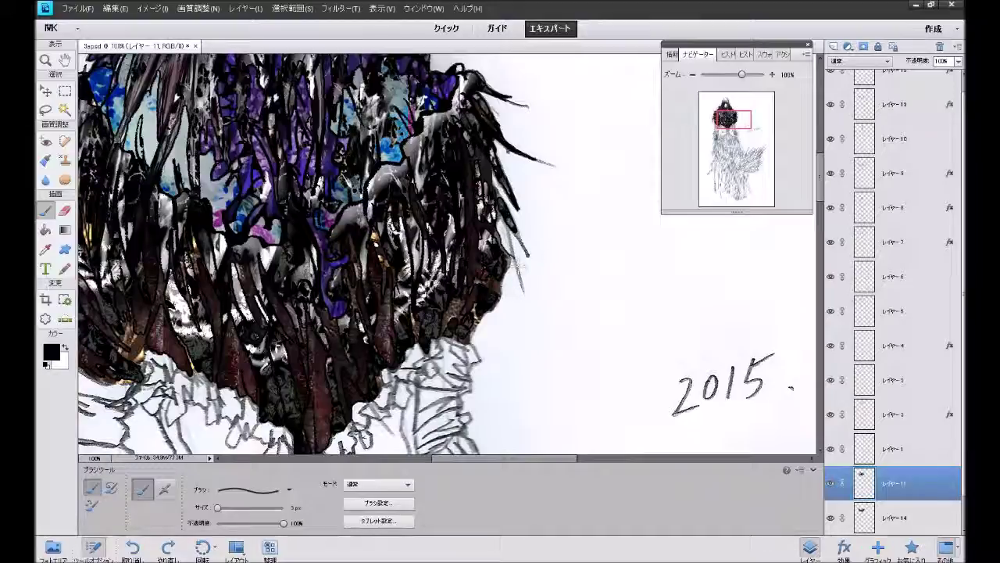
{"action": "key", "text": "ctrl+z"}
{"action": "key", "text": "ctrl+z"}
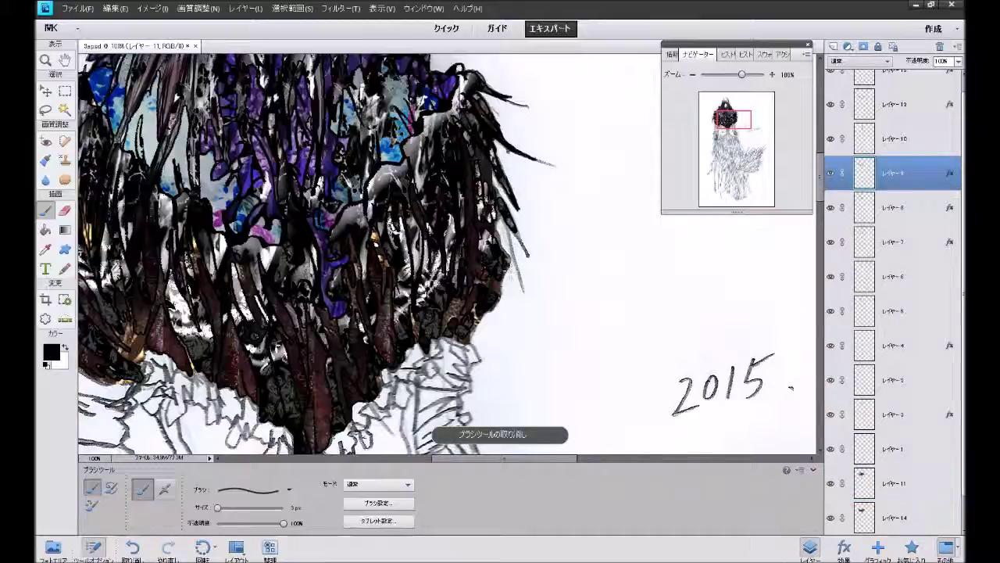
{"action": "key", "text": "ctrl+y"}
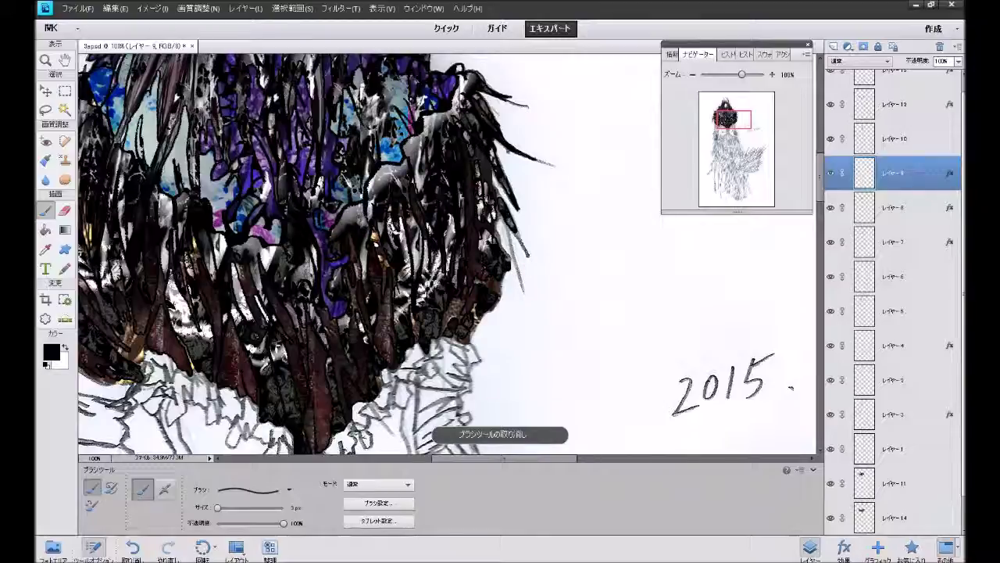
{"action": "key", "text": "ctrl+z"}
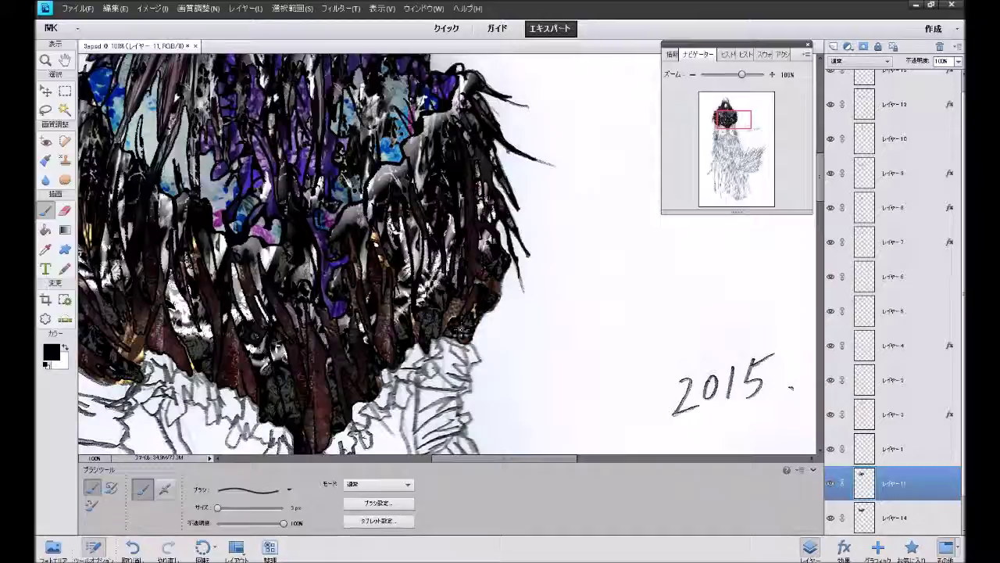
Darken the coat's right feather edge, hair edge and shirt outline with short 3 px strokes.
{"action": "left_click_drag", "start_coordinate": [468, 291], "coordinate": [452, 335]}
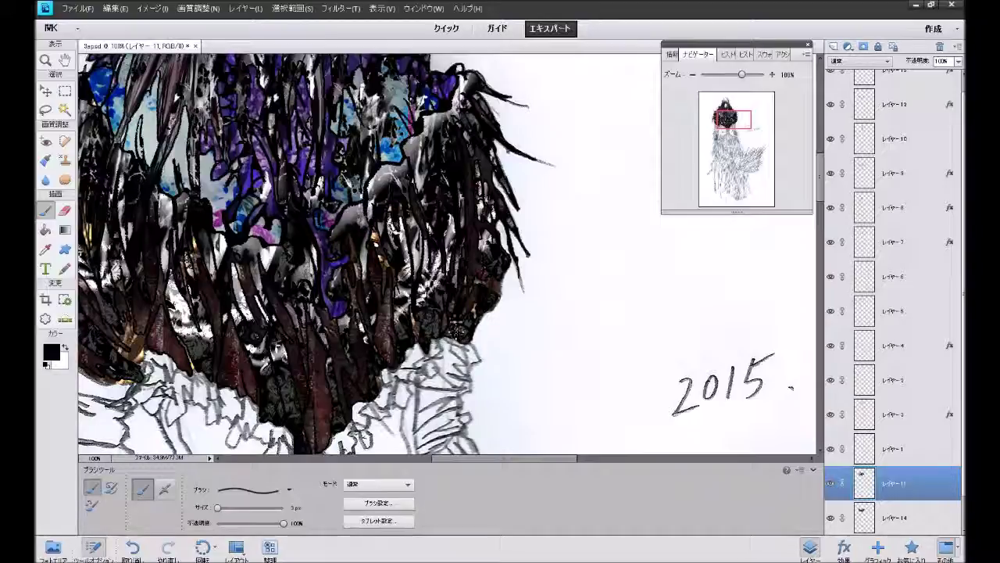
{"action": "left_click_drag", "start_coordinate": [456, 334], "coordinate": [495, 318]}
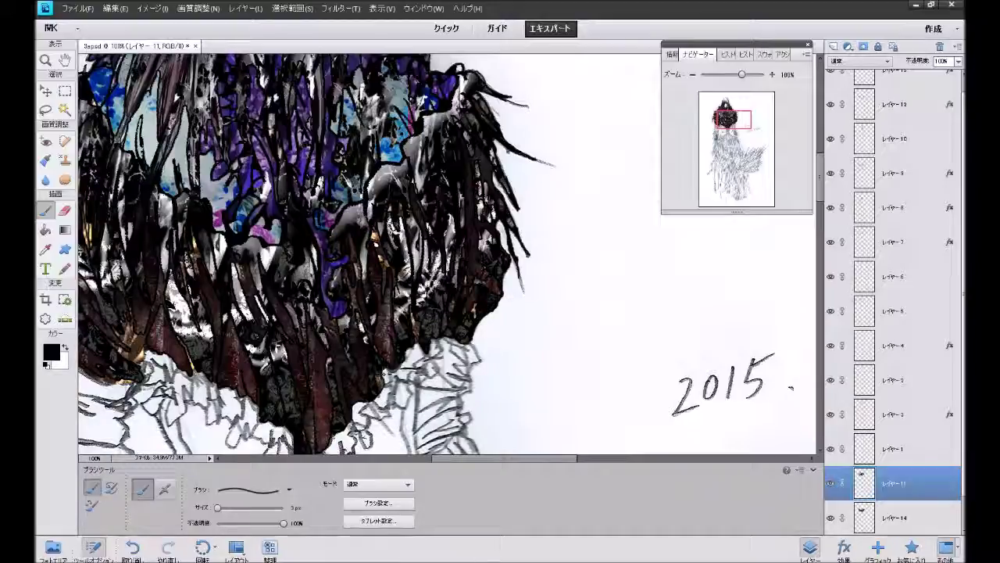
{"action": "left_click_drag", "start_coordinate": [396, 367], "coordinate": [384, 392]}
{"action": "left_click_drag", "start_coordinate": [724, 130], "coordinate": [723, 131]}
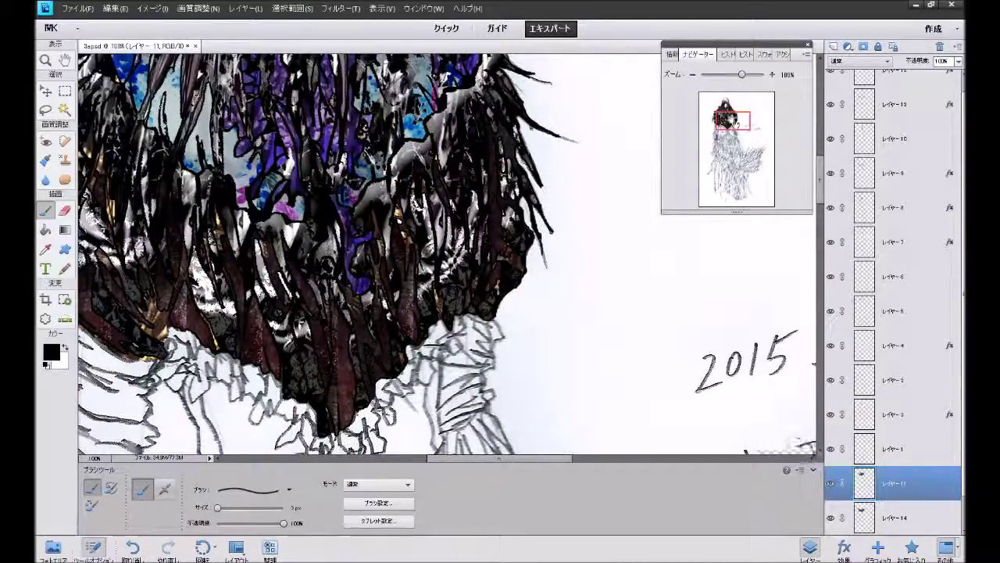
{"action": "left_click_drag", "start_coordinate": [716, 143], "coordinate": [712, 122]}
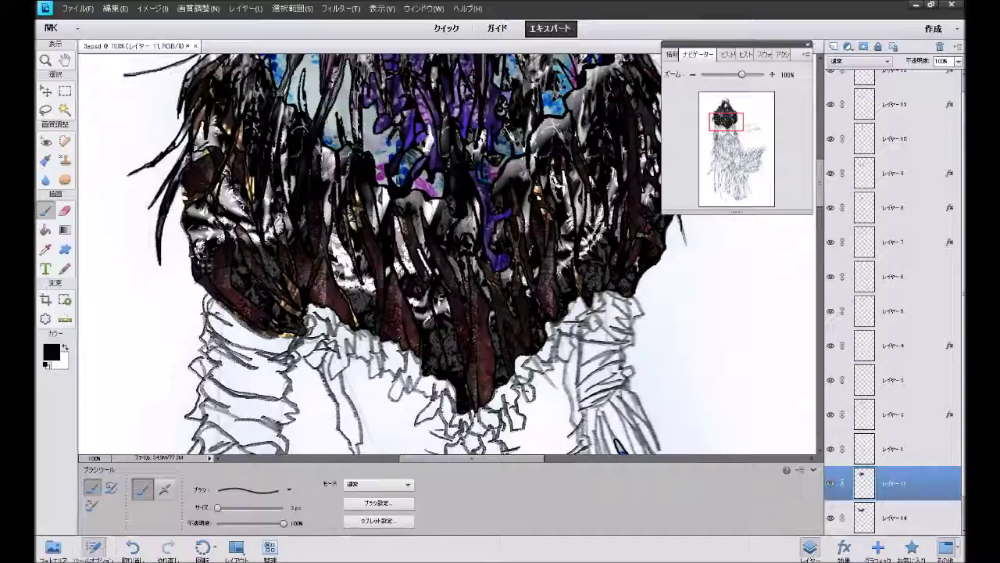
Brush dark strokes onto the left feather tips, then pan up to the face and shoulders.
{"action": "left_click_drag", "start_coordinate": [204, 278], "coordinate": [211, 300]}
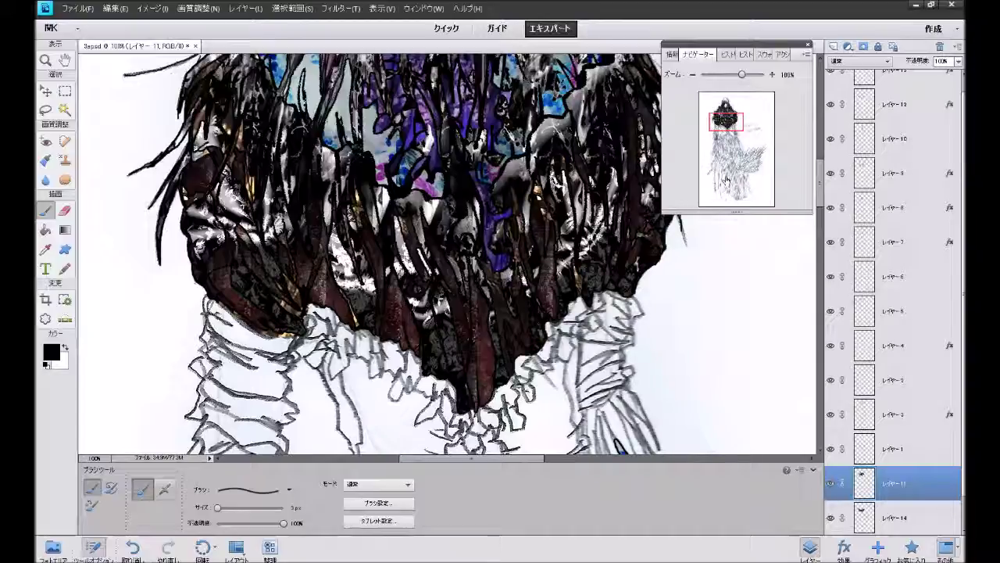
{"action": "left_click_drag", "start_coordinate": [725, 122], "coordinate": [726, 114]}
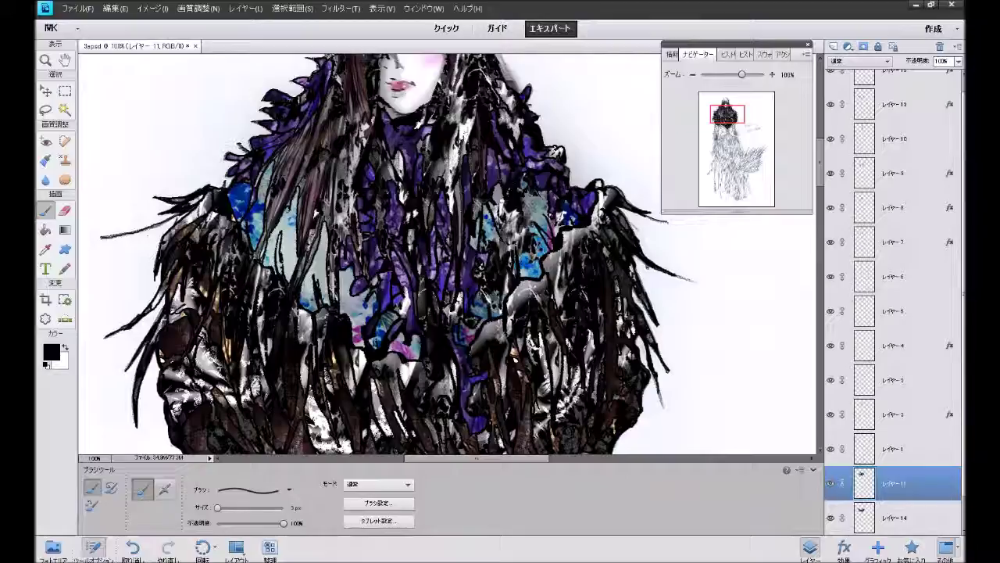
Add a new top layer and set up a 21 px soft round brush at 16% opacity.
{"action": "scroll", "coordinate": [895, 302], "scroll_direction": "up", "scroll_amount": 1}
{"action": "left_click", "coordinate": [834, 47]}
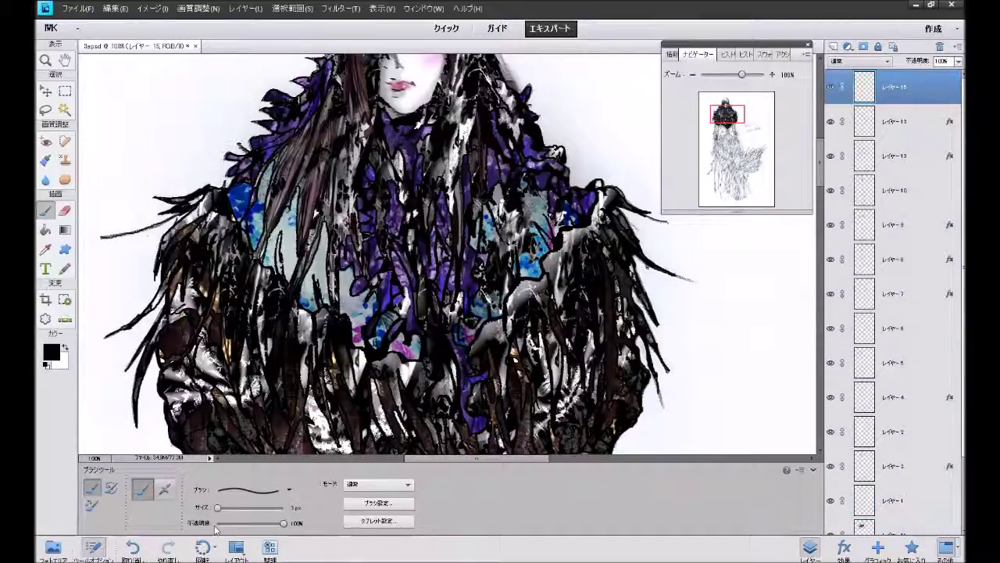
{"action": "left_click", "coordinate": [244, 499]}
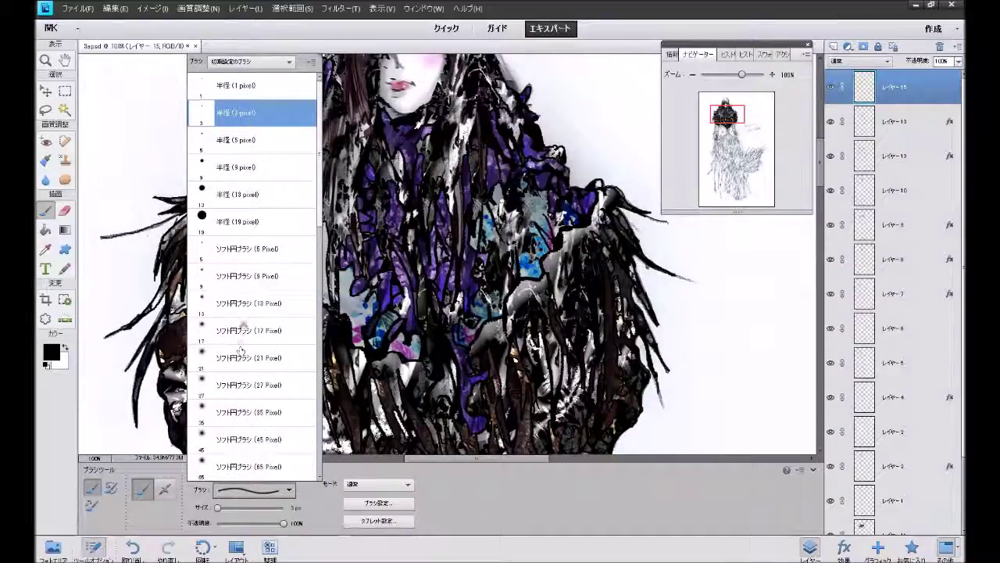
{"action": "left_click_drag", "start_coordinate": [242, 303], "coordinate": [252, 347]}
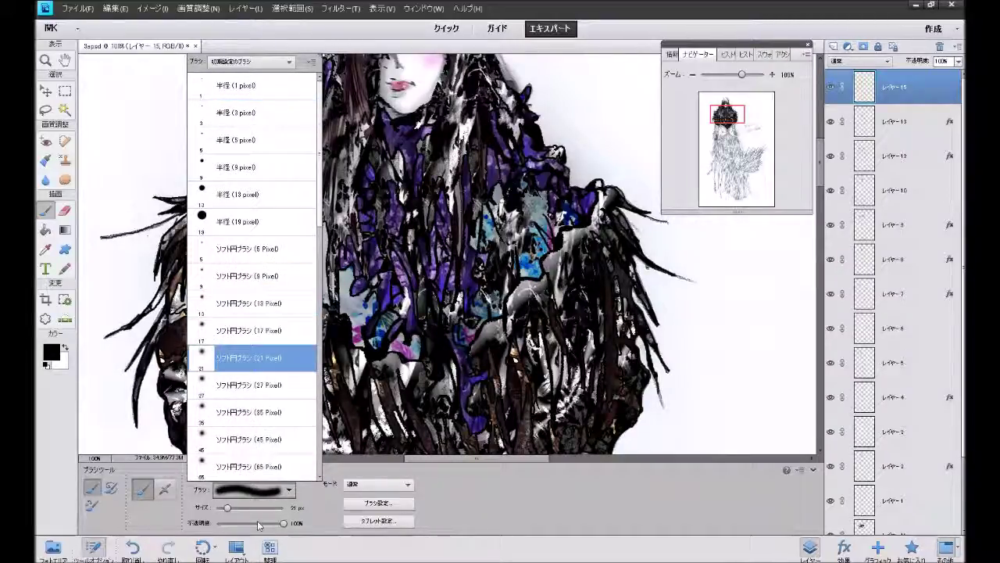
{"action": "left_click", "coordinate": [229, 529]}
{"action": "left_click", "coordinate": [227, 525]}
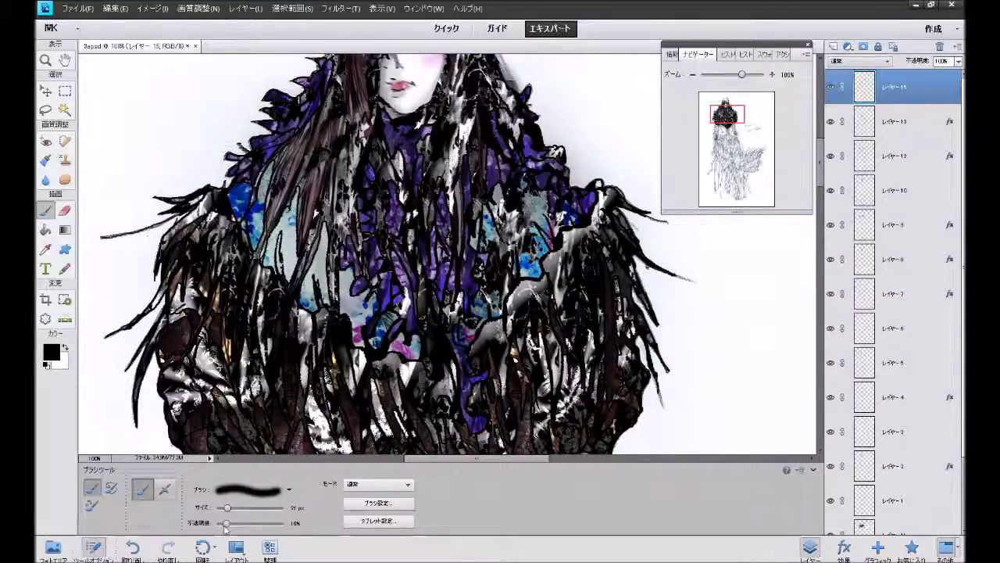
Lay translucent strokes over the long hair, chest hair and the right-side feathers.
{"action": "mouse_move", "coordinate": [274, 156]}
{"action": "left_mouse_down"}
{"action": "mouse_move", "coordinate": [292, 218]}
{"action": "mouse_move", "coordinate": [283, 293]}
{"action": "left_mouse_up"}
{"action": "mouse_move", "coordinate": [326, 217]}
{"action": "left_mouse_down"}
{"action": "mouse_move", "coordinate": [321, 280]}
{"action": "mouse_move", "coordinate": [336, 320]}
{"action": "left_mouse_up"}
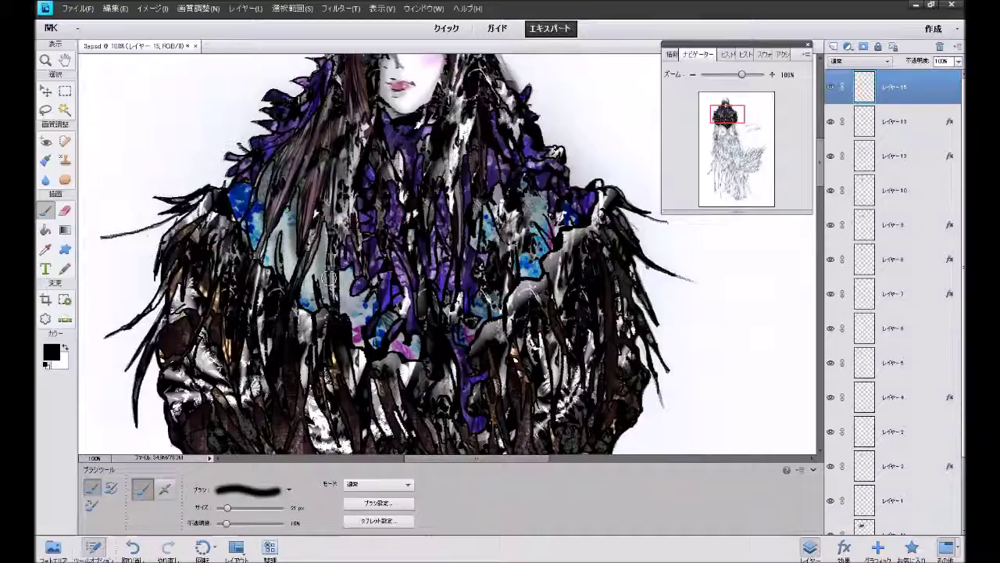
{"action": "mouse_move", "coordinate": [344, 257]}
{"action": "left_mouse_down"}
{"action": "mouse_move", "coordinate": [376, 315]}
{"action": "mouse_move", "coordinate": [384, 367]}
{"action": "mouse_move", "coordinate": [411, 317]}
{"action": "mouse_move", "coordinate": [432, 367]}
{"action": "mouse_move", "coordinate": [465, 336]}
{"action": "mouse_move", "coordinate": [483, 221]}
{"action": "mouse_move", "coordinate": [476, 261]}
{"action": "mouse_move", "coordinate": [500, 204]}
{"action": "mouse_move", "coordinate": [531, 235]}
{"action": "mouse_move", "coordinate": [538, 218]}
{"action": "mouse_move", "coordinate": [527, 281]}
{"action": "mouse_move", "coordinate": [551, 270]}
{"action": "mouse_move", "coordinate": [561, 234]}
{"action": "mouse_move", "coordinate": [578, 219]}
{"action": "mouse_move", "coordinate": [509, 169]}
{"action": "mouse_move", "coordinate": [412, 167]}
{"action": "mouse_move", "coordinate": [425, 188]}
{"action": "mouse_move", "coordinate": [430, 125]}
{"action": "mouse_move", "coordinate": [443, 288]}
{"action": "mouse_move", "coordinate": [447, 239]}
{"action": "mouse_move", "coordinate": [441, 283]}
{"action": "mouse_move", "coordinate": [388, 258]}
{"action": "mouse_move", "coordinate": [404, 293]}
{"action": "left_mouse_up"}
{"action": "mouse_move", "coordinate": [387, 249]}
{"action": "left_mouse_down"}
{"action": "mouse_move", "coordinate": [374, 178]}
{"action": "mouse_move", "coordinate": [288, 138]}
{"action": "mouse_move", "coordinate": [299, 117]}
{"action": "mouse_move", "coordinate": [275, 148]}
{"action": "mouse_move", "coordinate": [322, 100]}
{"action": "mouse_move", "coordinate": [328, 74]}
{"action": "mouse_move", "coordinate": [346, 121]}
{"action": "mouse_move", "coordinate": [403, 131]}
{"action": "left_mouse_up"}
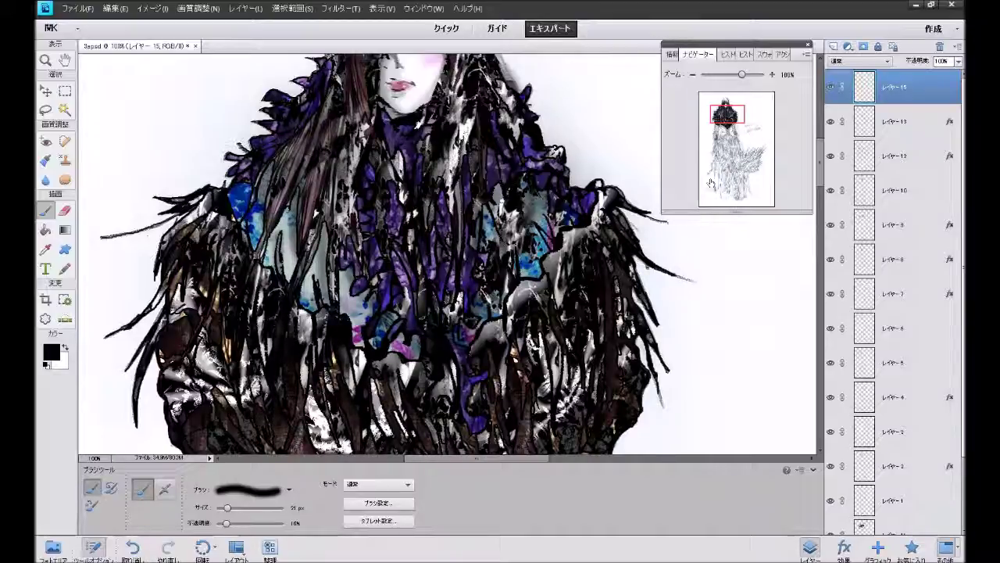
{"action": "mouse_move", "coordinate": [600, 321]}
{"action": "left_mouse_down"}
{"action": "mouse_move", "coordinate": [539, 360]}
{"action": "mouse_move", "coordinate": [539, 336]}
{"action": "mouse_move", "coordinate": [562, 359]}
{"action": "mouse_move", "coordinate": [597, 320]}
{"action": "left_mouse_up"}
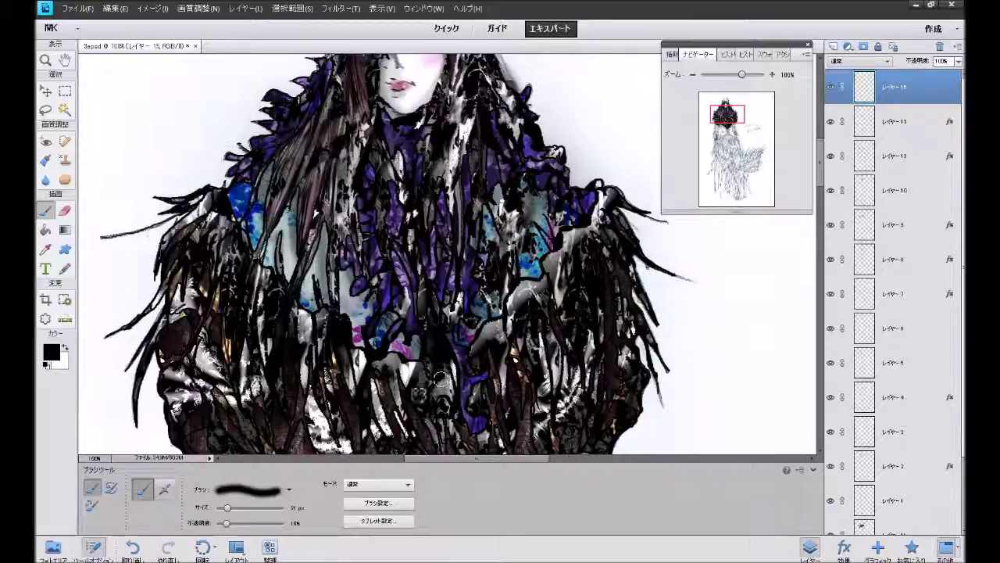
{"action": "left_click_drag", "start_coordinate": [718, 118], "coordinate": [713, 120]}
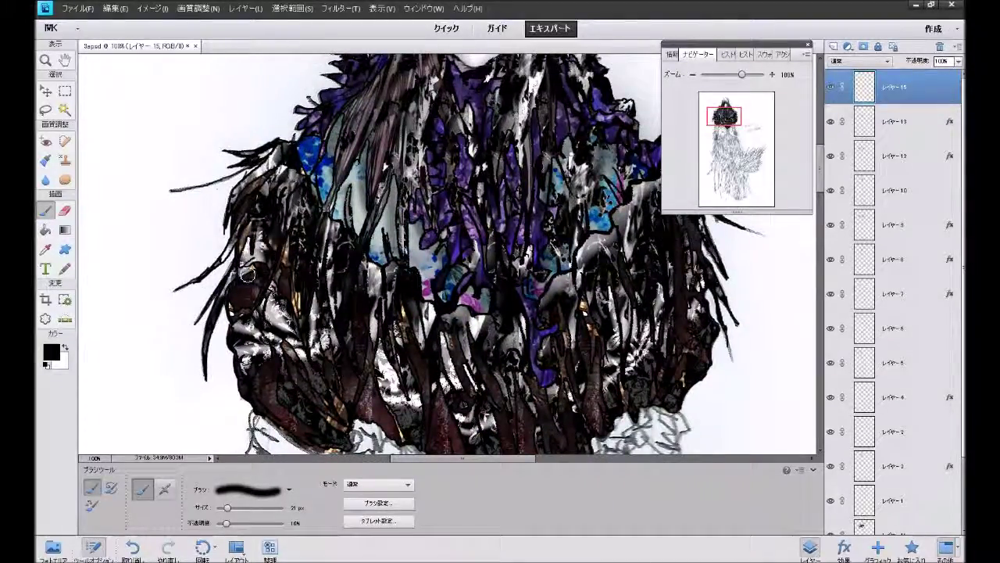
Paint dark hair strokes across the coat's left side, centre and lower edge on layer 15.
{"action": "mouse_move", "coordinate": [261, 234]}
{"action": "left_mouse_down"}
{"action": "mouse_move", "coordinate": [246, 281]}
{"action": "mouse_move", "coordinate": [281, 305]}
{"action": "left_mouse_up"}
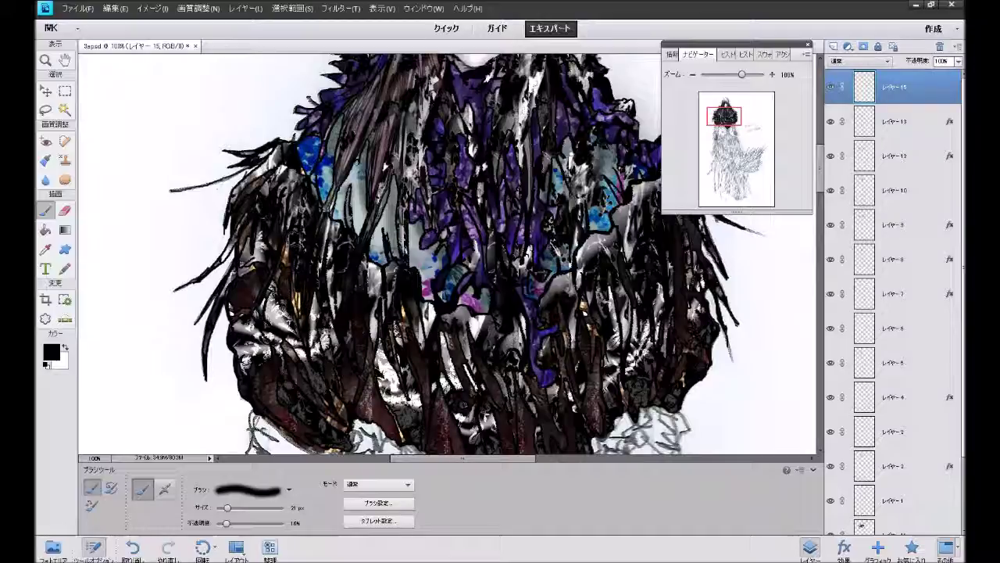
{"action": "mouse_move", "coordinate": [294, 229]}
{"action": "left_mouse_down"}
{"action": "mouse_move", "coordinate": [313, 336]}
{"action": "mouse_move", "coordinate": [358, 376]}
{"action": "left_mouse_up"}
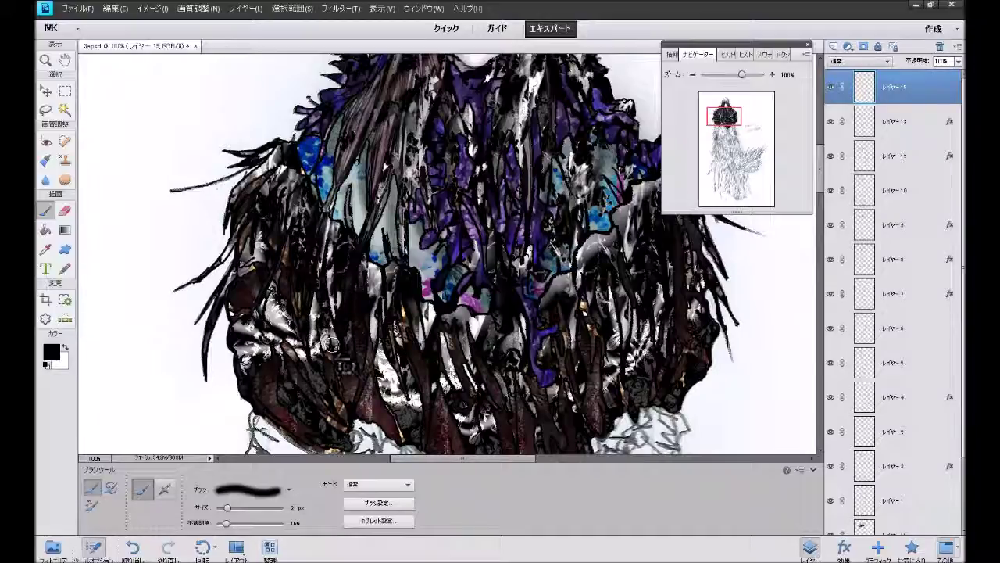
{"action": "left_click_drag", "start_coordinate": [324, 305], "coordinate": [375, 386]}
{"action": "mouse_move", "coordinate": [383, 346]}
{"action": "left_mouse_down"}
{"action": "mouse_move", "coordinate": [414, 422]}
{"action": "mouse_move", "coordinate": [426, 421]}
{"action": "left_mouse_up"}
{"action": "left_click_drag", "start_coordinate": [399, 367], "coordinate": [418, 391]}
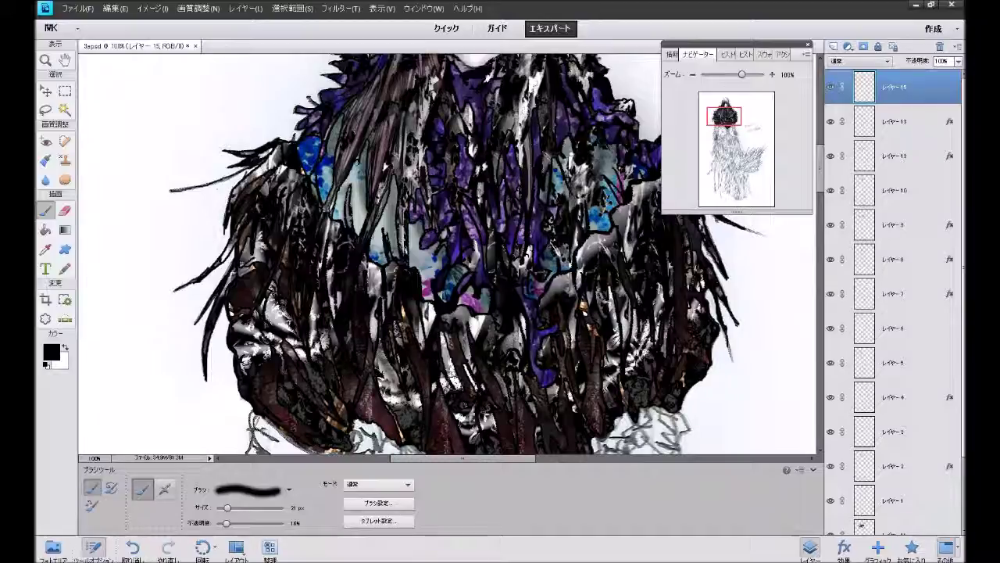
{"action": "left_click_drag", "start_coordinate": [445, 356], "coordinate": [469, 421]}
{"action": "mouse_move", "coordinate": [492, 371]}
{"action": "left_mouse_down"}
{"action": "mouse_move", "coordinate": [531, 418]}
{"action": "mouse_move", "coordinate": [519, 438]}
{"action": "left_mouse_up"}
{"action": "mouse_move", "coordinate": [513, 402]}
{"action": "left_mouse_down"}
{"action": "mouse_move", "coordinate": [523, 442]}
{"action": "mouse_move", "coordinate": [518, 390]}
{"action": "left_mouse_up"}
Add dark strokes down the right shoulder fur and side, then back across the centre and left fur.
{"action": "left_click_drag", "start_coordinate": [600, 352], "coordinate": [582, 418]}
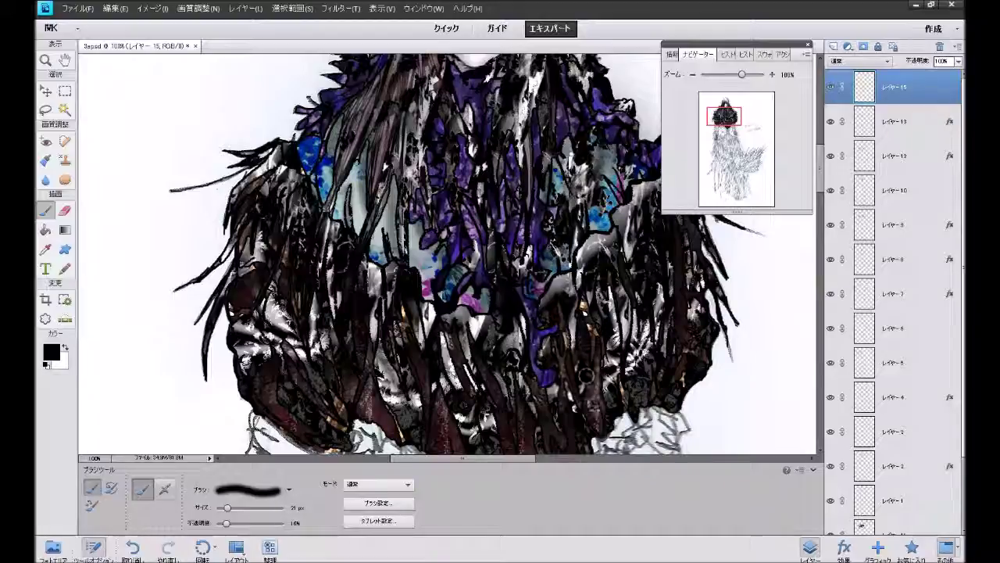
{"action": "mouse_move", "coordinate": [666, 307]}
{"action": "left_mouse_down"}
{"action": "mouse_move", "coordinate": [695, 336]}
{"action": "mouse_move", "coordinate": [657, 386]}
{"action": "left_mouse_up"}
{"action": "left_click_drag", "start_coordinate": [653, 285], "coordinate": [637, 363]}
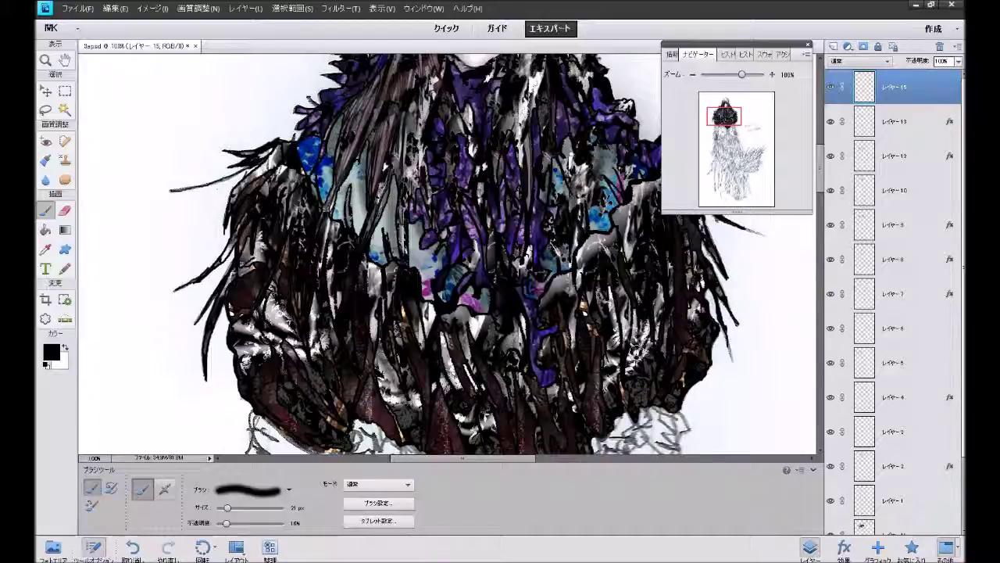
{"action": "mouse_move", "coordinate": [637, 305]}
{"action": "left_mouse_down"}
{"action": "mouse_move", "coordinate": [625, 394]}
{"action": "mouse_move", "coordinate": [620, 378]}
{"action": "mouse_move", "coordinate": [619, 389]}
{"action": "left_mouse_up"}
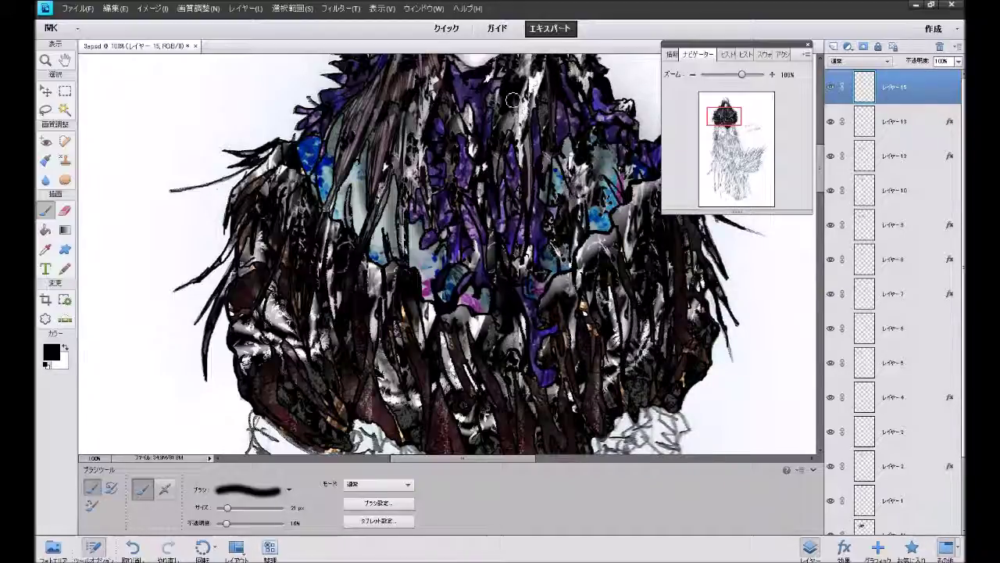
{"action": "mouse_move", "coordinate": [461, 328]}
{"action": "left_mouse_down"}
{"action": "mouse_move", "coordinate": [449, 395]}
{"action": "mouse_move", "coordinate": [458, 379]}
{"action": "left_mouse_up"}
{"action": "left_click_drag", "start_coordinate": [449, 332], "coordinate": [457, 387]}
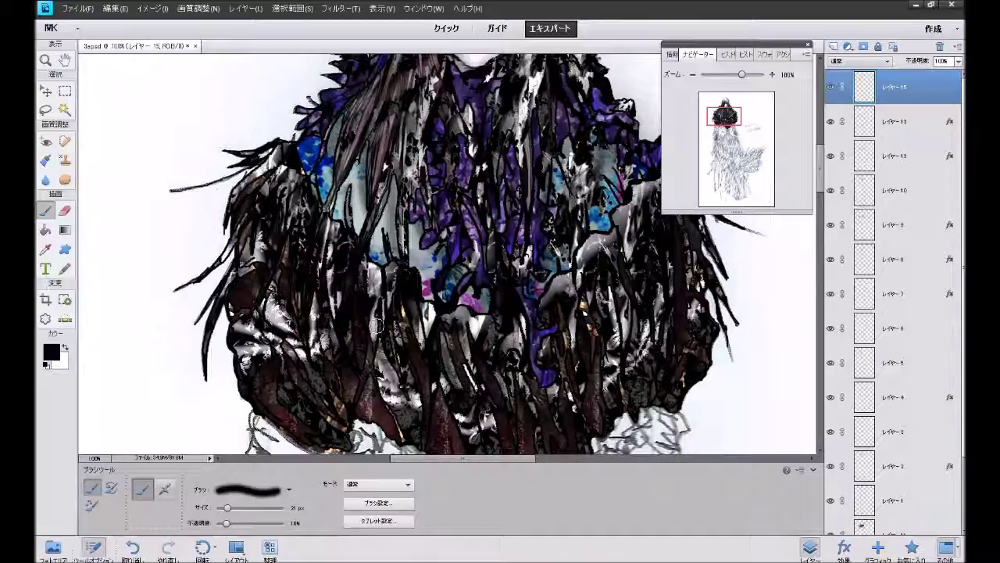
{"action": "left_click_drag", "start_coordinate": [375, 313], "coordinate": [401, 396]}
{"action": "left_click_drag", "start_coordinate": [322, 297], "coordinate": [313, 352]}
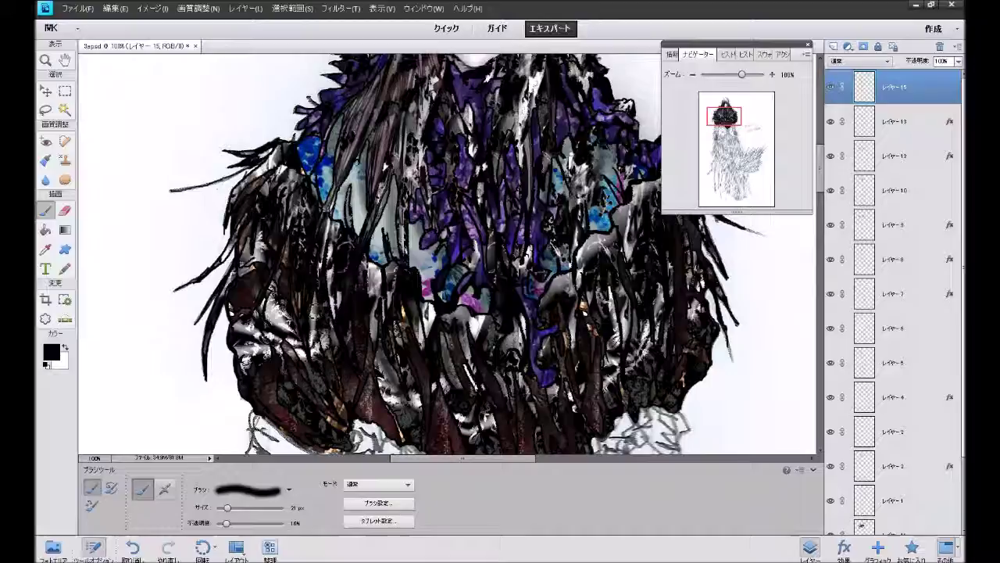
{"action": "left_click_drag", "start_coordinate": [283, 285], "coordinate": [293, 348]}
{"action": "left_click_drag", "start_coordinate": [265, 249], "coordinate": [282, 313]}
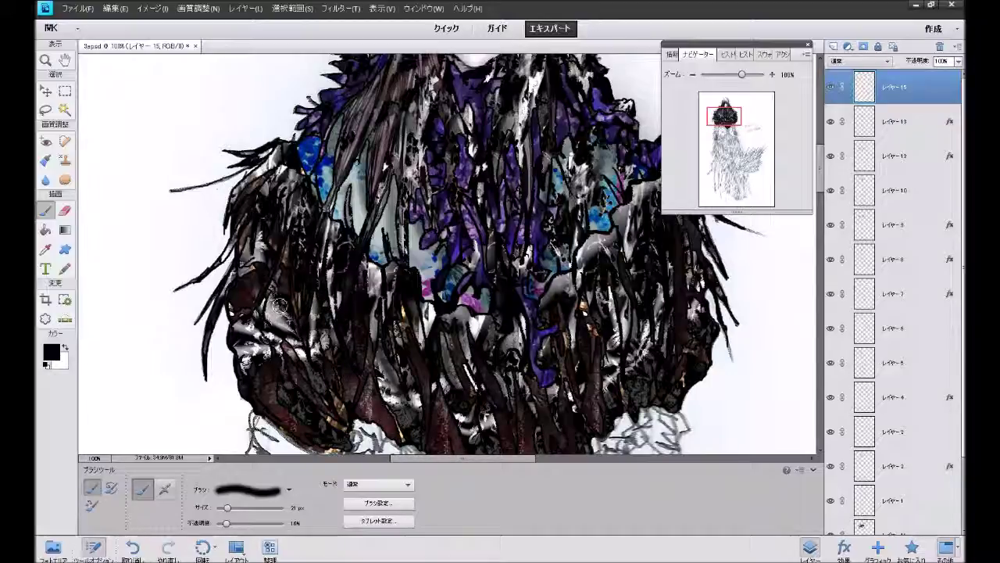
Zoom out to 50% showing the upper figure and signature, and pick the Paint Bucket in Pattern mode.
{"action": "left_click", "coordinate": [690, 75]}
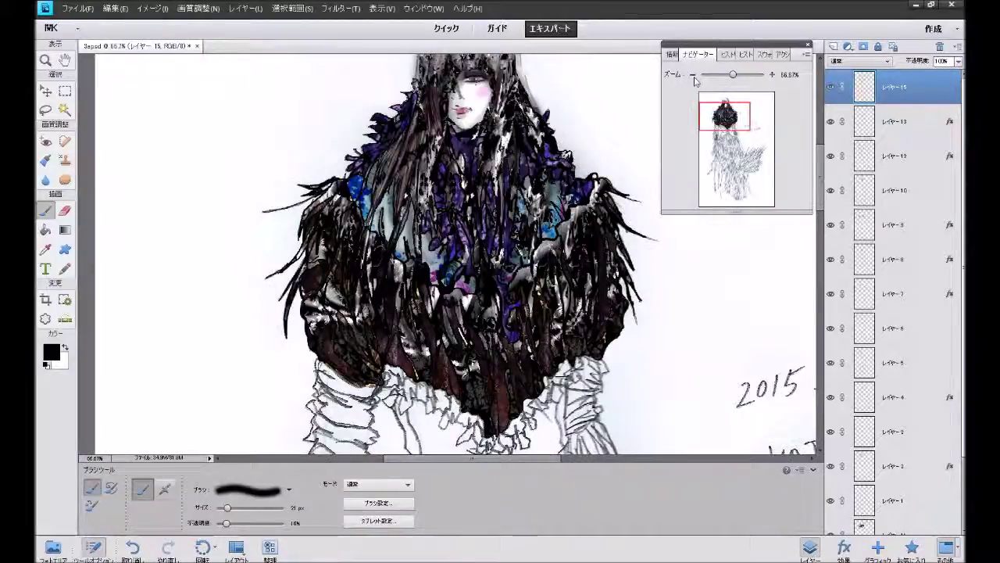
{"action": "left_click", "coordinate": [691, 75]}
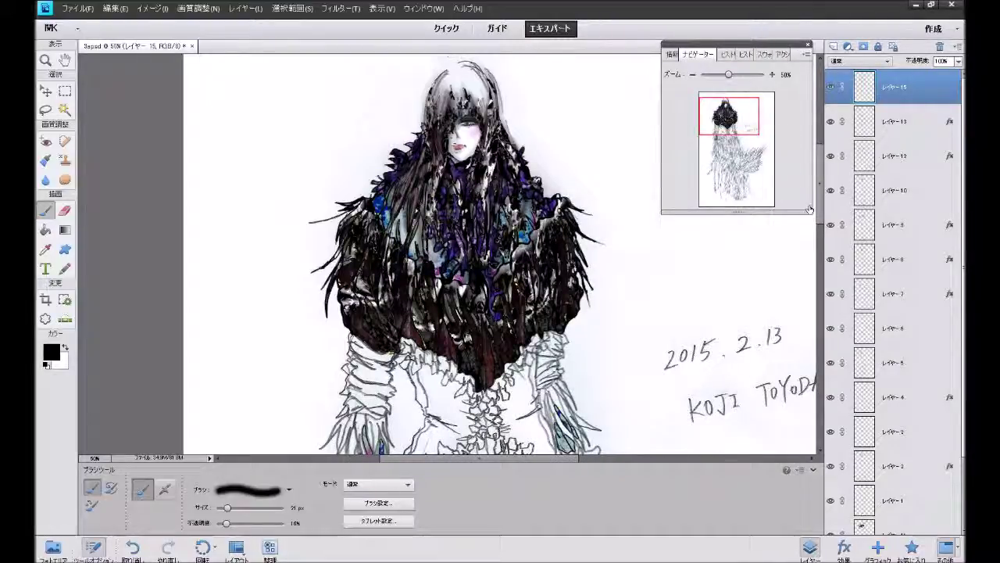
{"action": "scroll", "coordinate": [802, 234], "scroll_direction": "down", "scroll_amount": 2}
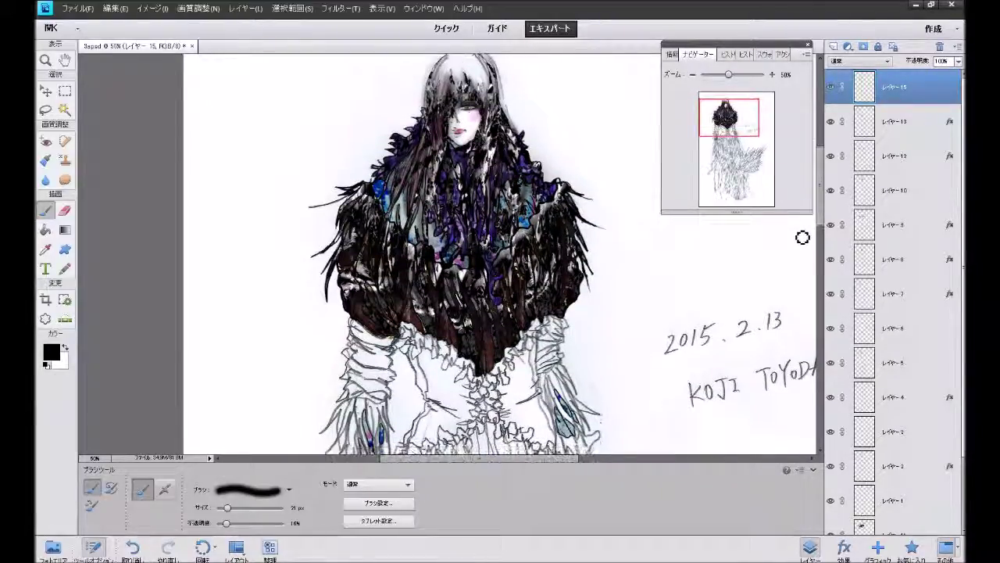
{"action": "scroll", "coordinate": [802, 237], "scroll_direction": "down", "scroll_amount": 2}
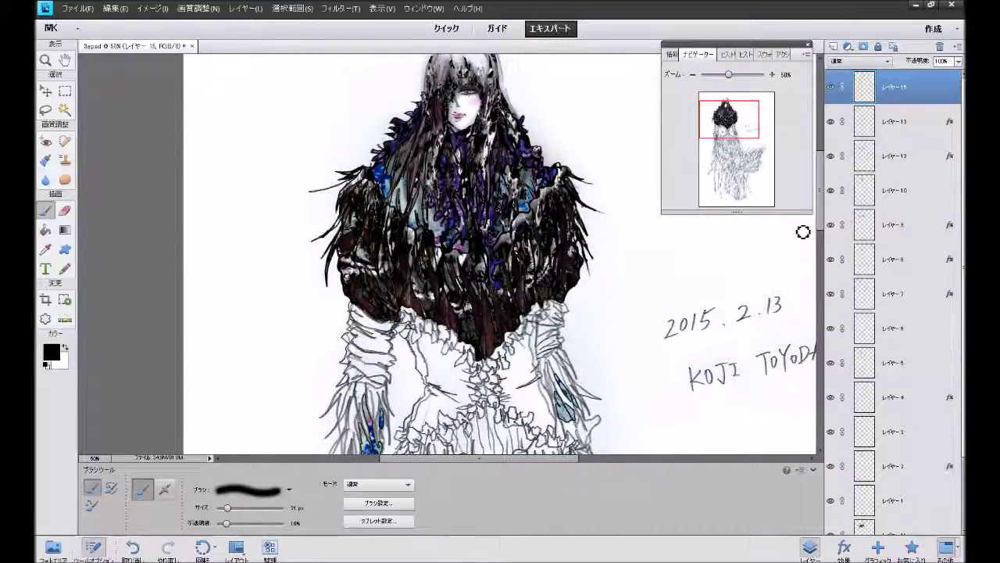
{"action": "left_click_drag", "start_coordinate": [799, 236], "coordinate": [784, 249]}
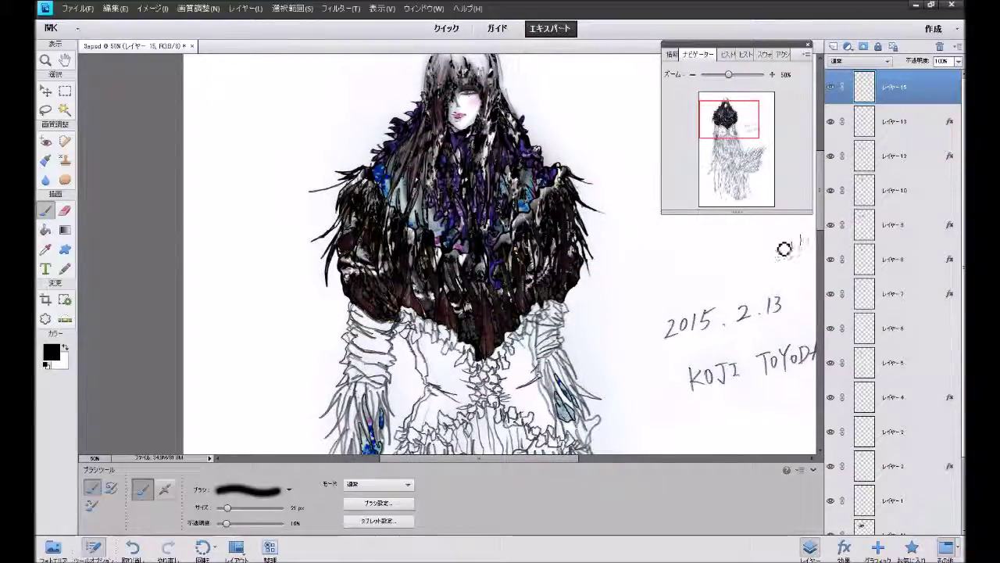
{"action": "left_click", "coordinate": [45, 230]}
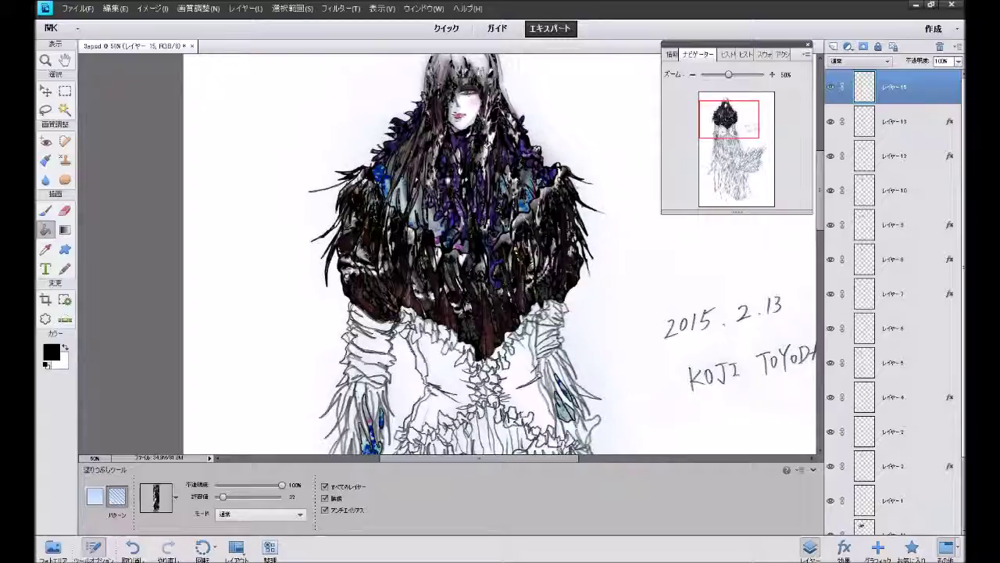
Try and undo pattern fills on the coat, toggling layer 13's visibility to compare.
{"action": "left_click", "coordinate": [407, 297]}
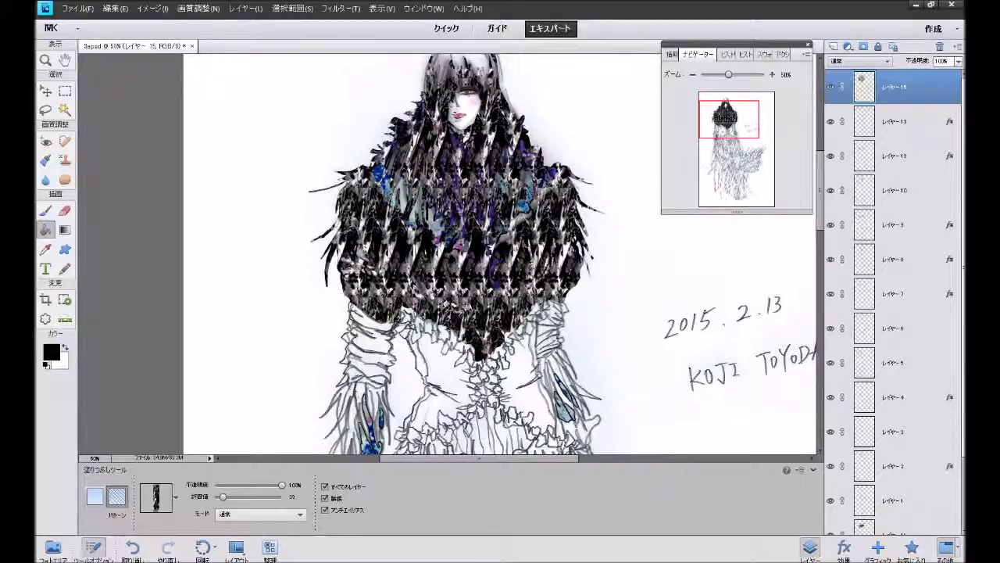
{"action": "key", "text": "ctrl+z"}
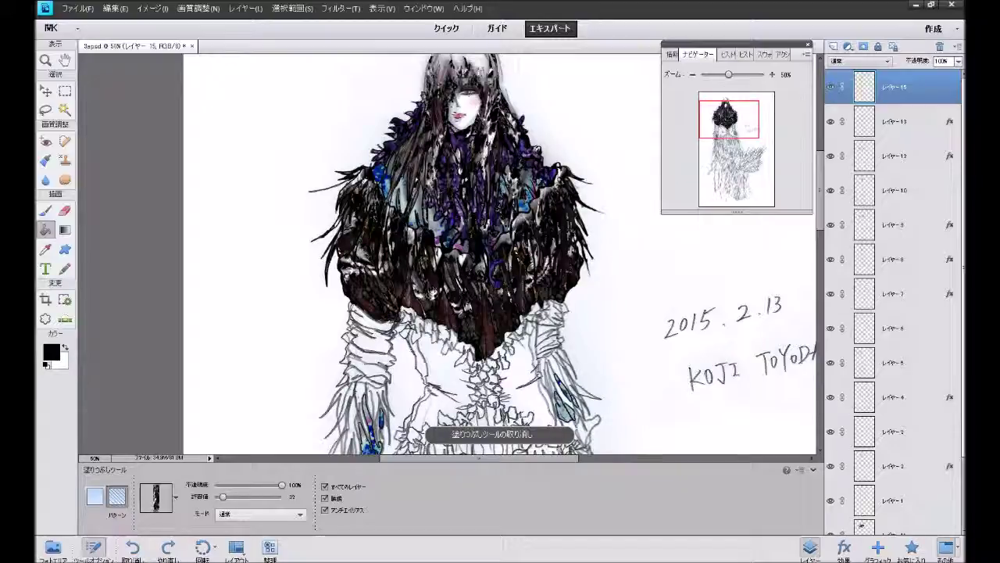
{"action": "left_click", "coordinate": [432, 295]}
{"action": "key", "text": "ctrl+z"}
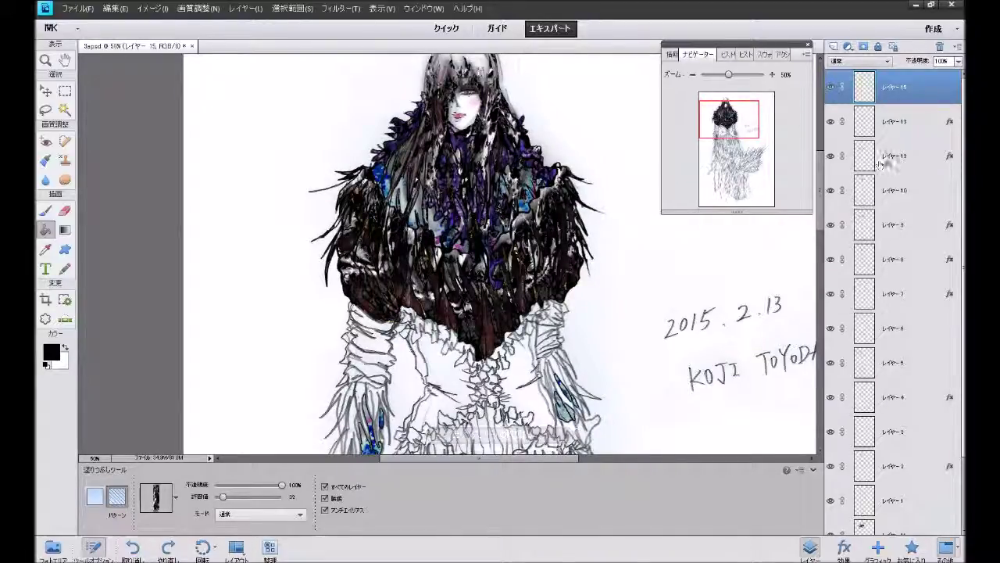
{"action": "left_click_drag", "start_coordinate": [891, 87], "coordinate": [891, 129]}
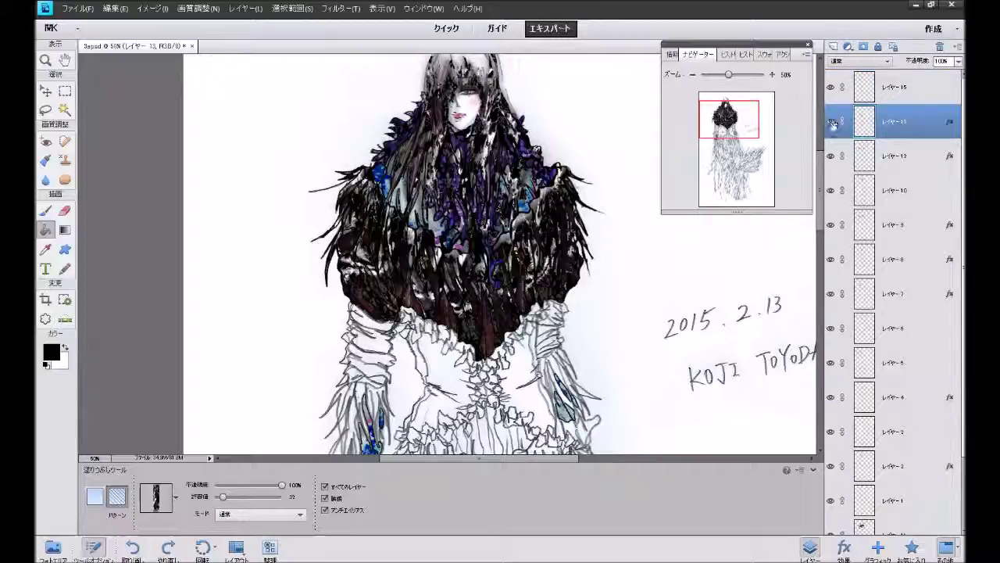
{"action": "left_click", "coordinate": [830, 121]}
{"action": "left_click", "coordinate": [831, 121]}
{"action": "left_click", "coordinate": [441, 269]}
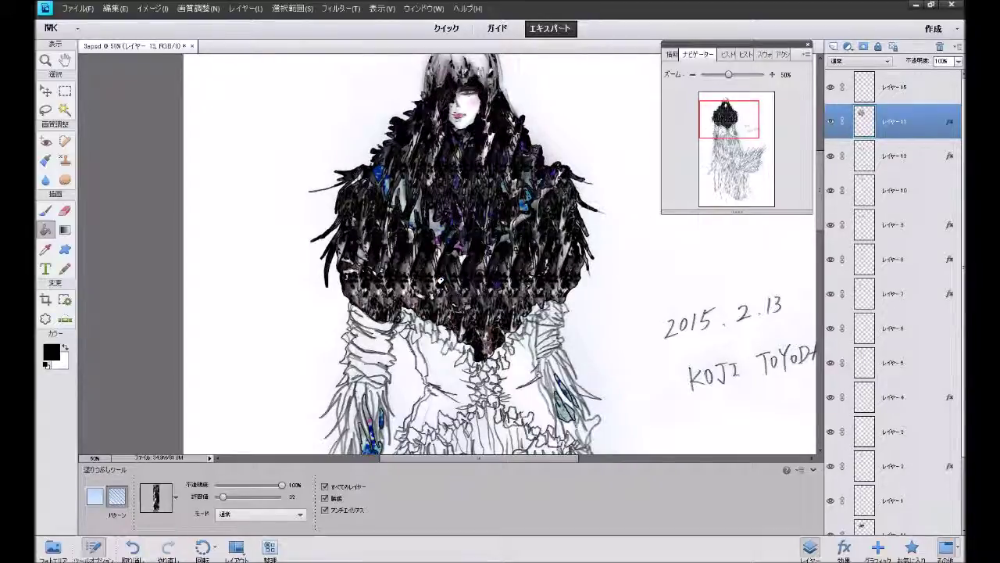
{"action": "key", "text": "ctrl+z"}
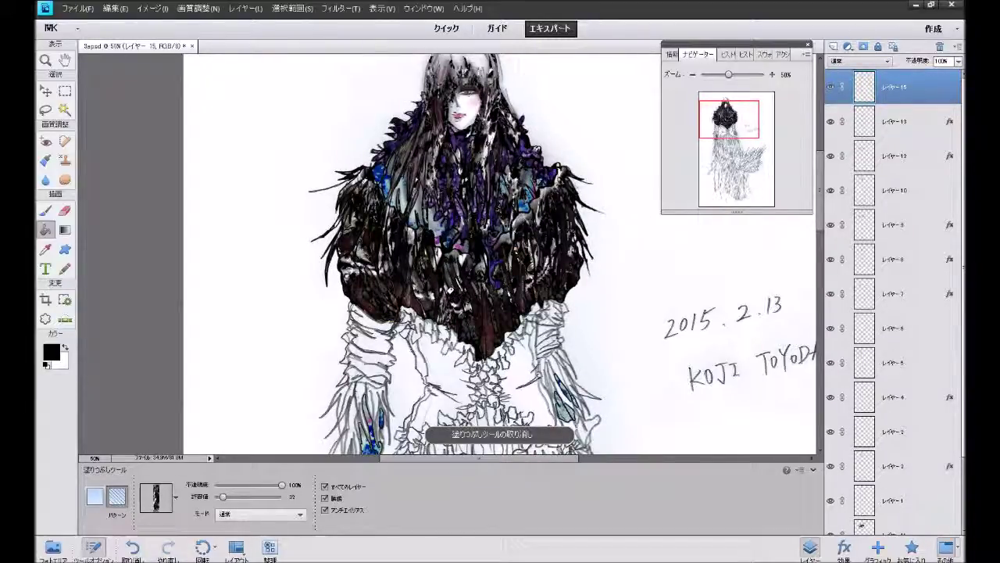
Fill three small coat patches with the pattern, undoing each attempted whole-coat fill.
{"action": "left_click", "coordinate": [481, 307]}
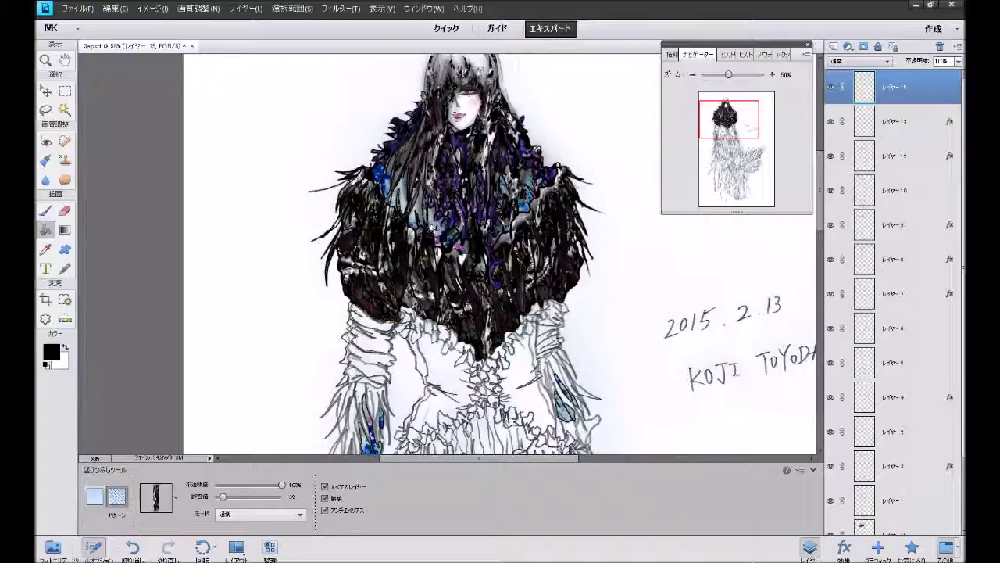
{"action": "left_click", "coordinate": [431, 224]}
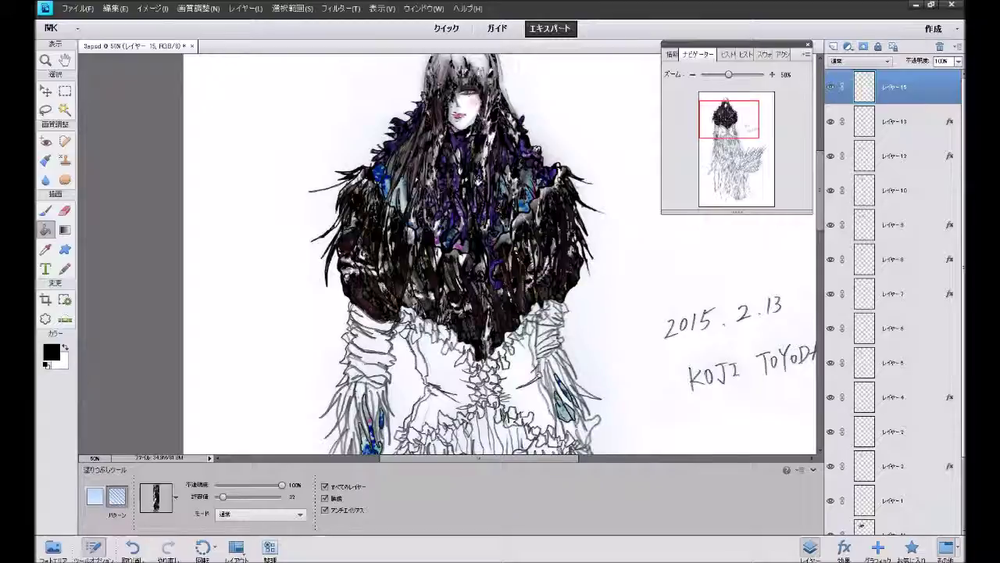
{"action": "left_click", "coordinate": [475, 173]}
{"action": "left_click", "coordinate": [536, 154]}
{"action": "key", "text": "ctrl+z"}
{"action": "left_click", "coordinate": [533, 159]}
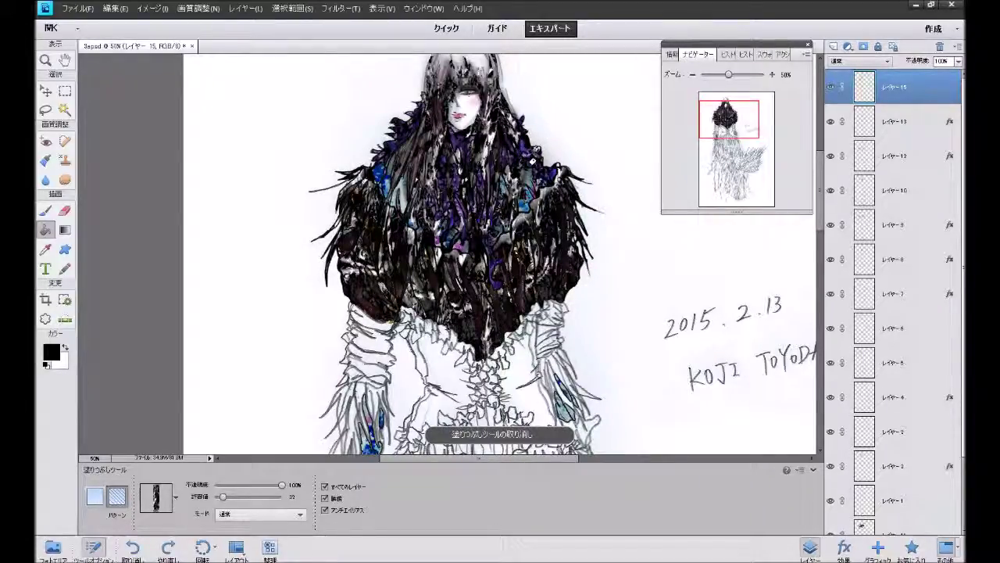
{"action": "key", "text": "ctrl+z"}
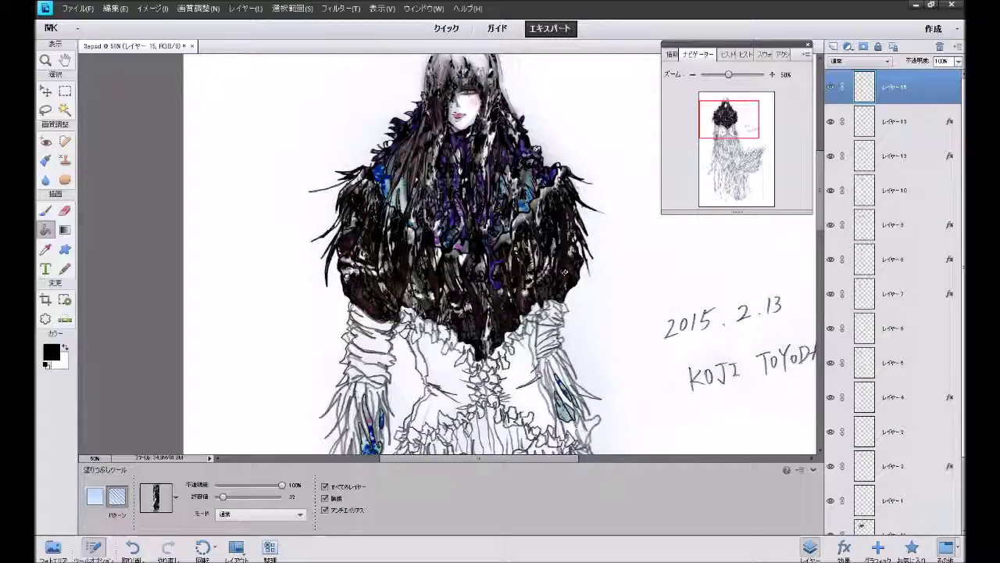
{"action": "left_click", "coordinate": [374, 306]}
{"action": "key", "text": "ctrl+z"}
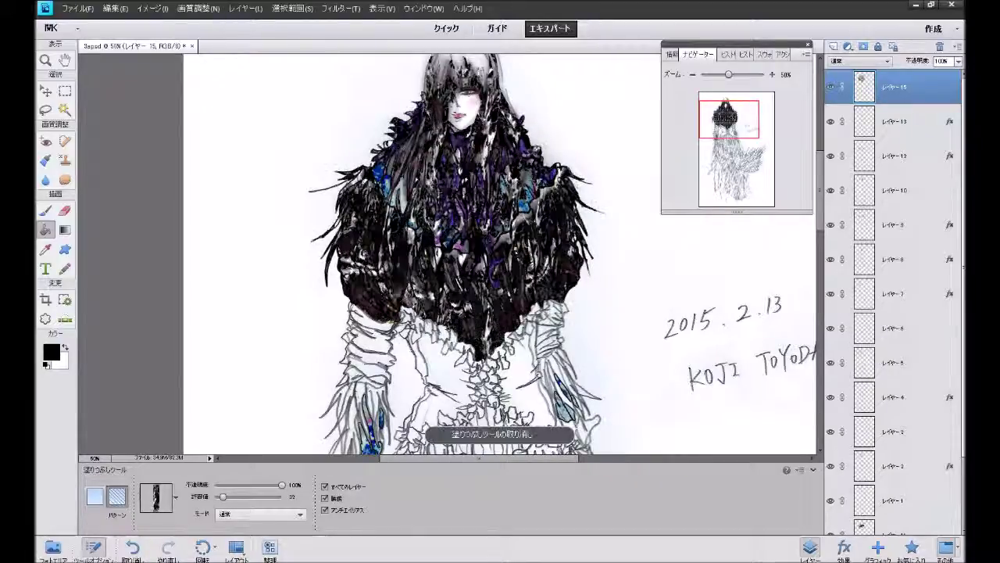